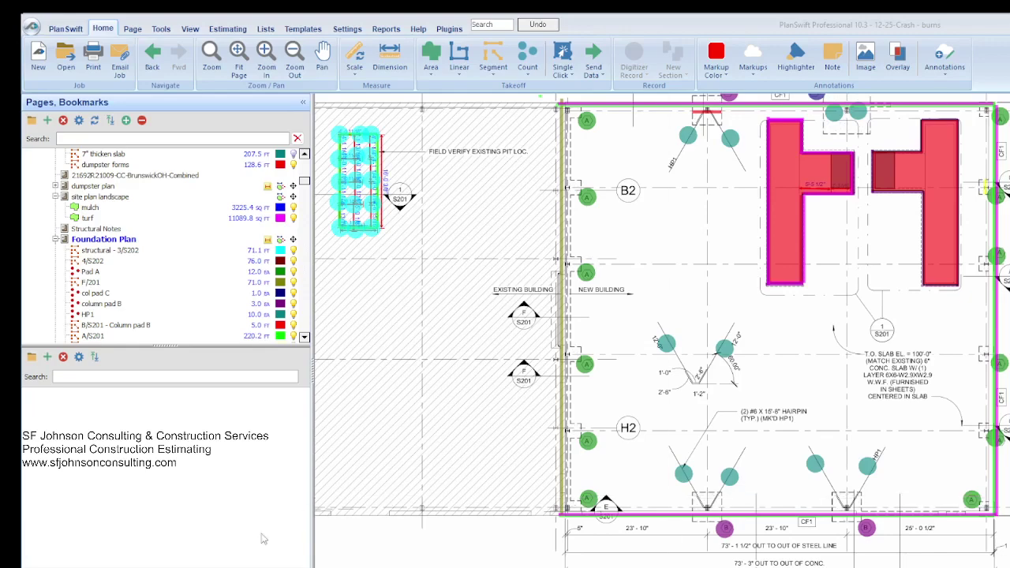
Examine the foundation plan's existing building with its trench drains and pit, and the dividing line to the new building.
{"action": "left_click", "coordinate": [292, 324]}
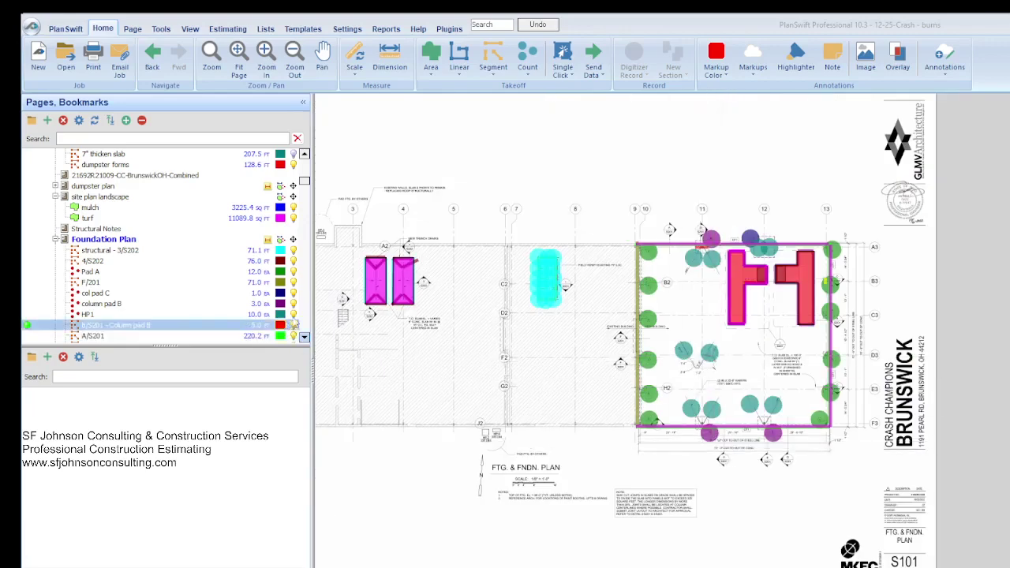
{"action": "scroll", "coordinate": [332, 284], "scroll_direction": "up", "scroll_amount": 3}
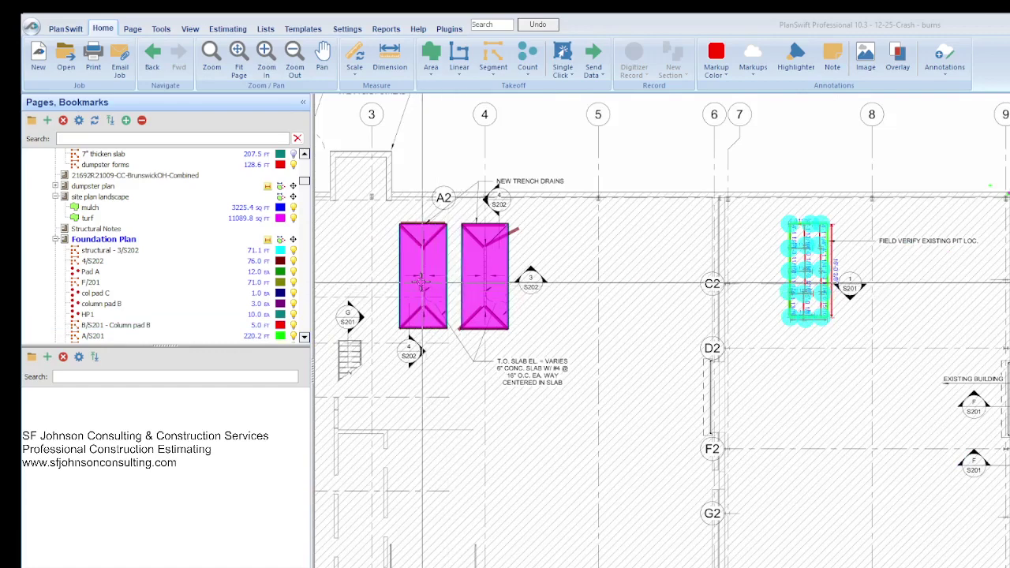
{"action": "scroll", "coordinate": [402, 281], "scroll_direction": "down", "scroll_amount": 2}
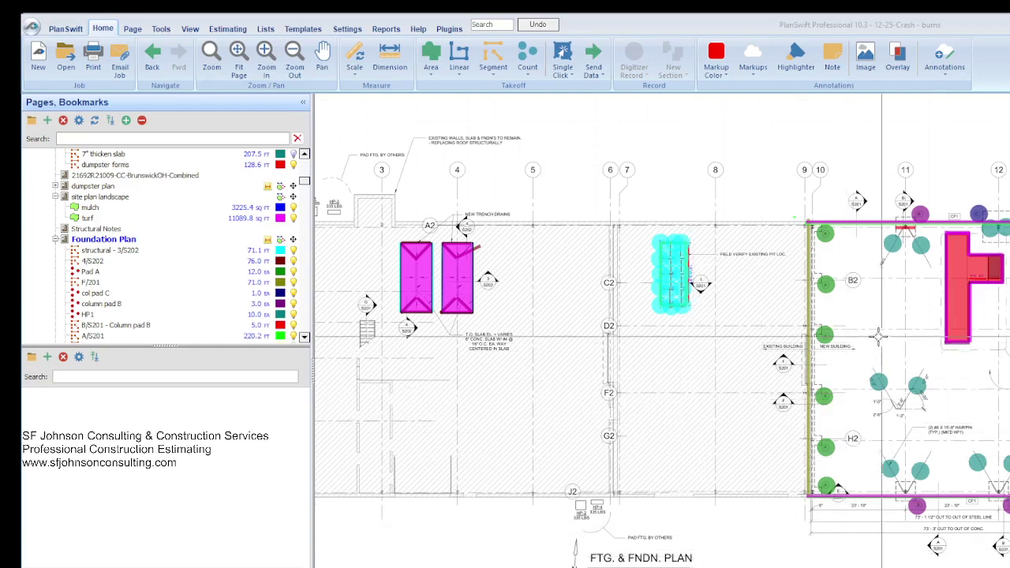
{"action": "scroll", "coordinate": [880, 337], "scroll_direction": "up", "scroll_amount": 2}
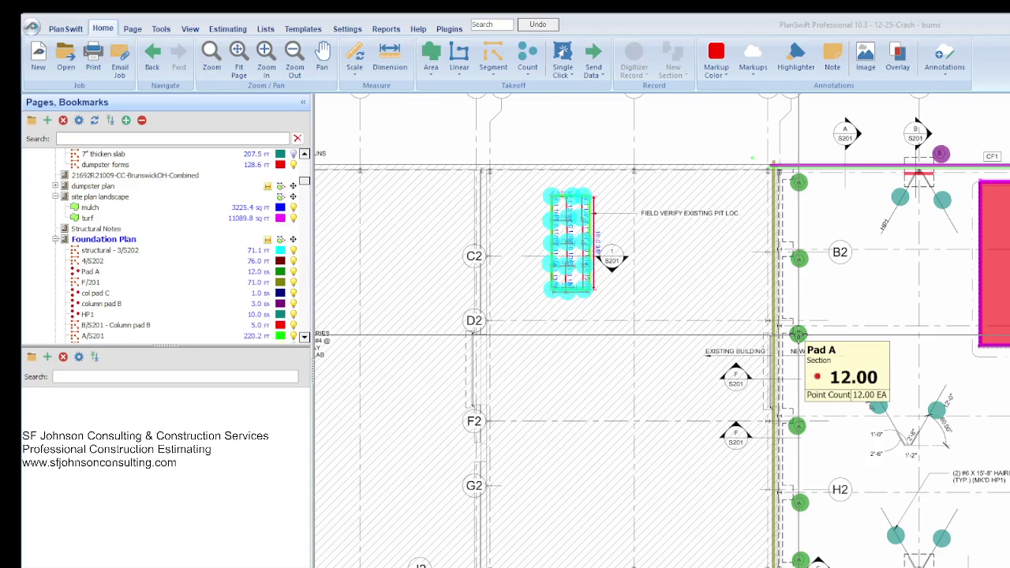
{"action": "scroll", "coordinate": [773, 268], "scroll_direction": "down", "scroll_amount": 4}
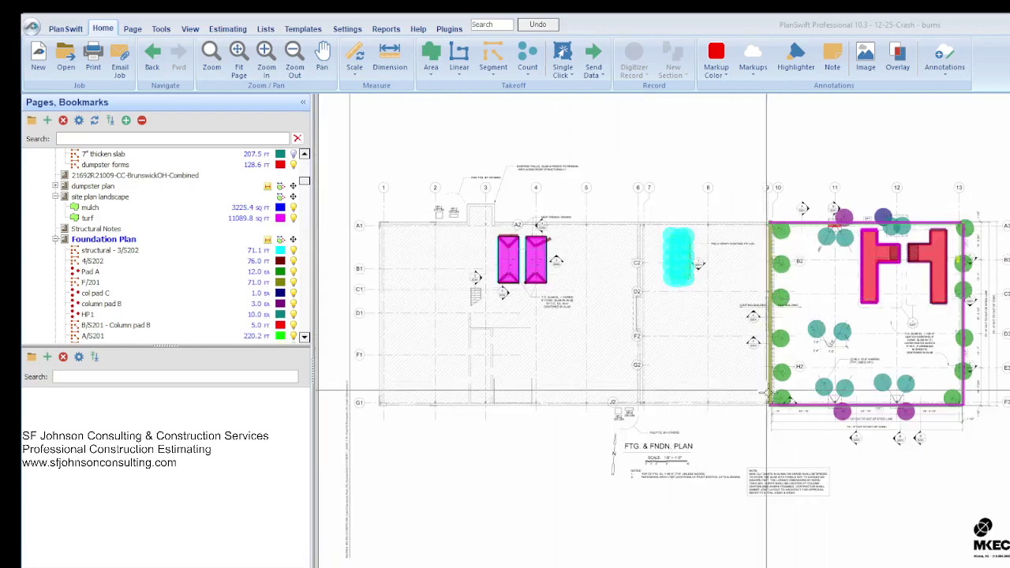
{"action": "scroll", "coordinate": [853, 276], "scroll_direction": "up", "scroll_amount": 4}
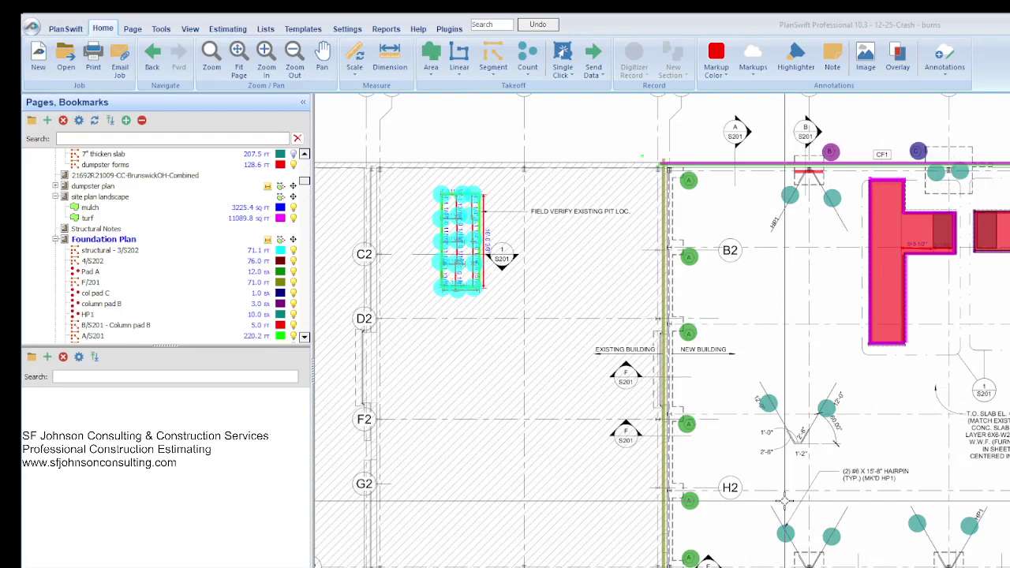
{"action": "scroll", "coordinate": [968, 505], "scroll_direction": "down", "scroll_amount": 1}
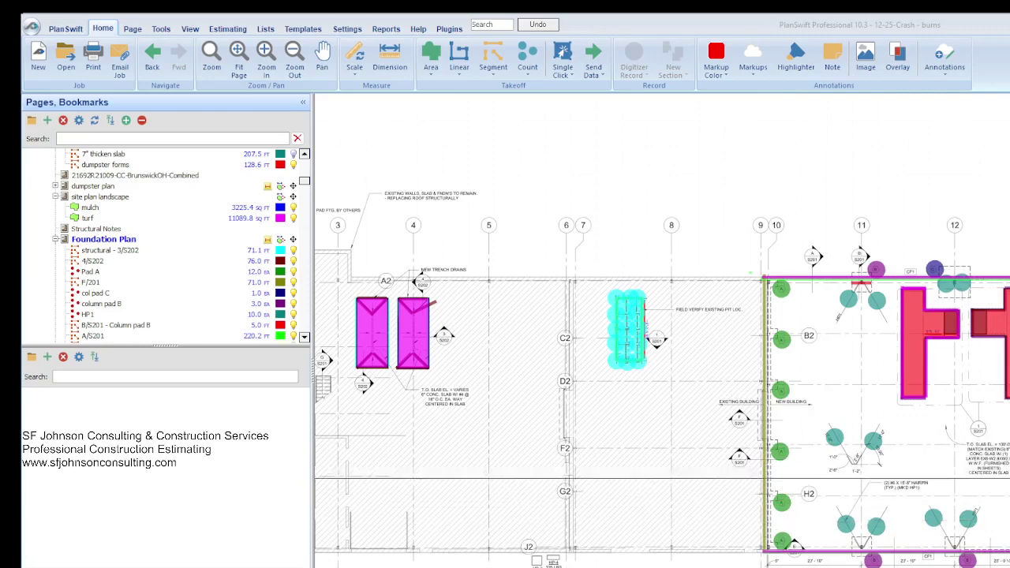
{"action": "scroll", "coordinate": [512, 287], "scroll_direction": "up", "scroll_amount": 3}
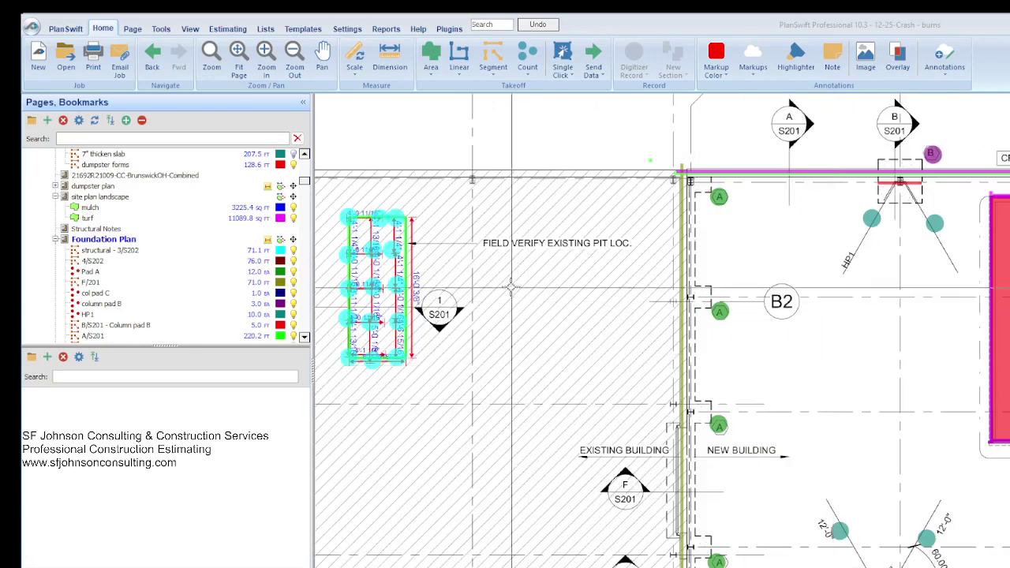
{"action": "scroll", "coordinate": [526, 288], "scroll_direction": "down", "scroll_amount": 2}
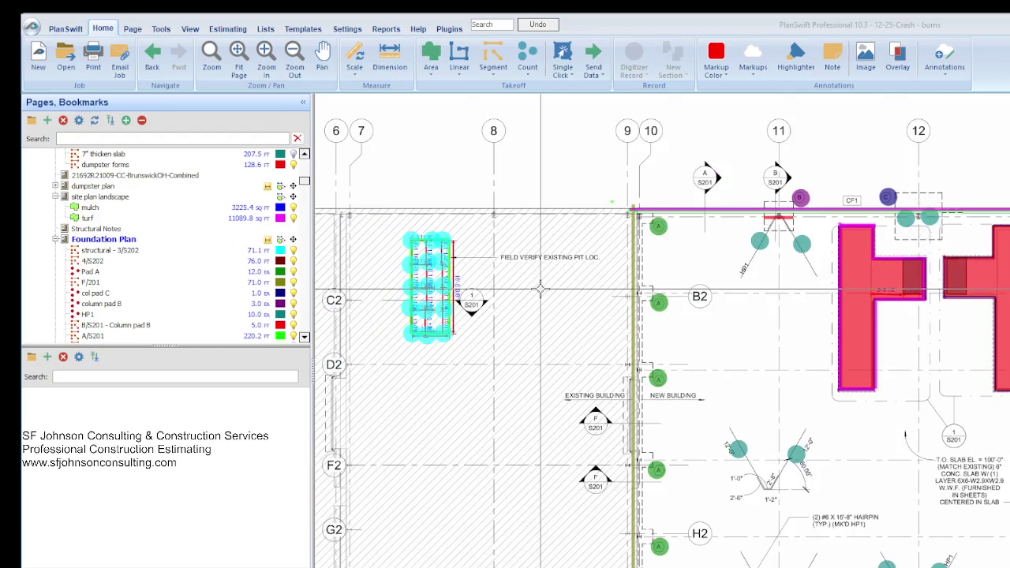
Examine the new building's corner at grid lines 9 and 10, including section marks A/S201 and B/S201.
{"action": "scroll", "coordinate": [637, 211], "scroll_direction": "up", "scroll_amount": 2}
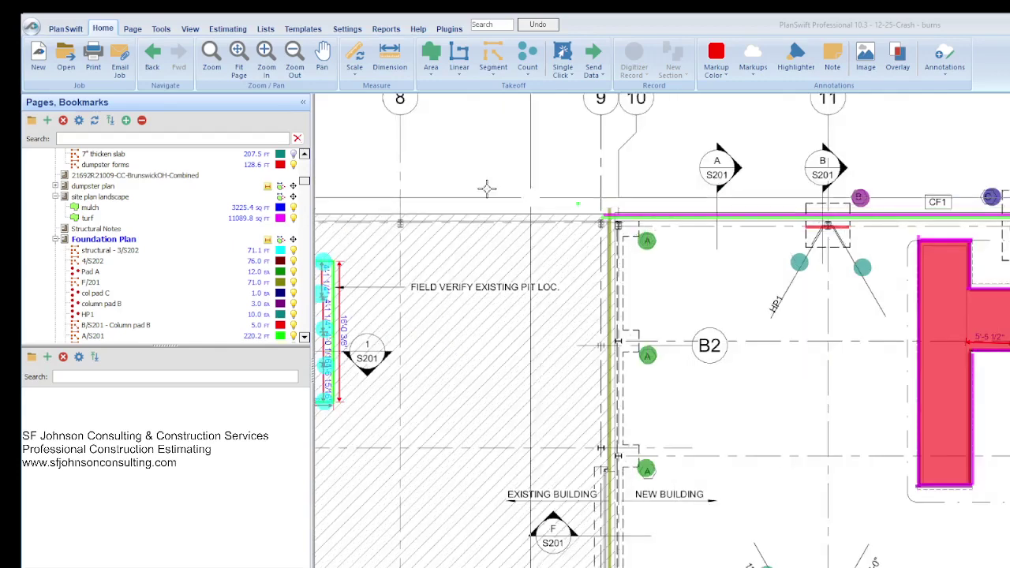
{"action": "scroll", "coordinate": [741, 172], "scroll_direction": "up", "scroll_amount": 4}
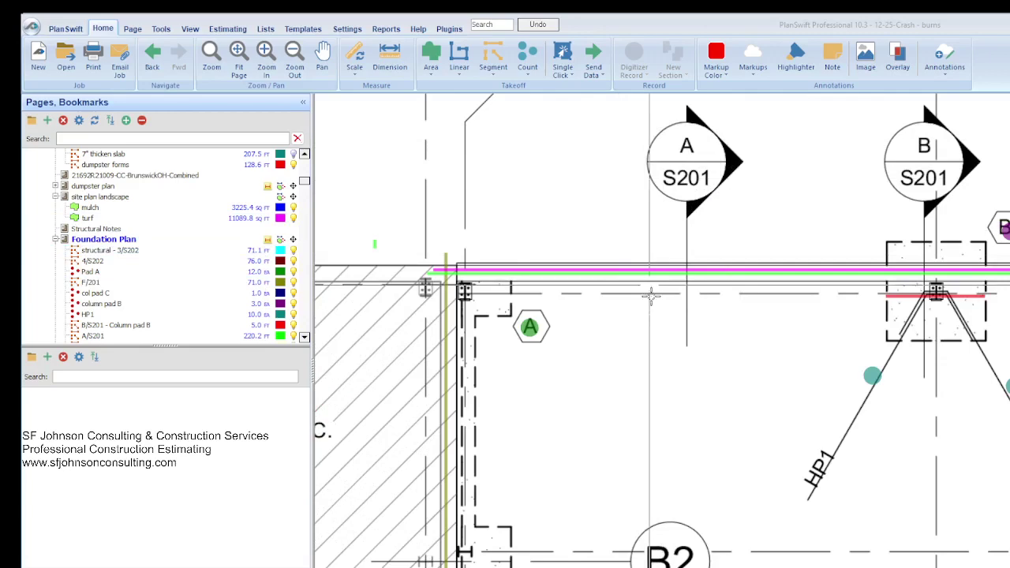
{"action": "scroll", "coordinate": [600, 287], "scroll_direction": "down", "scroll_amount": 2}
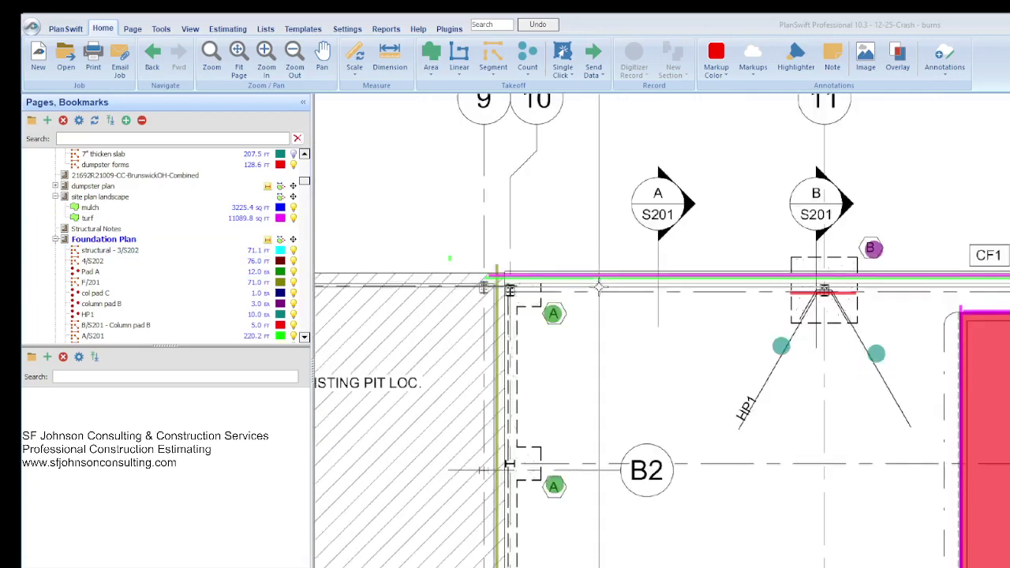
{"action": "scroll", "coordinate": [600, 286], "scroll_direction": "down", "scroll_amount": 2}
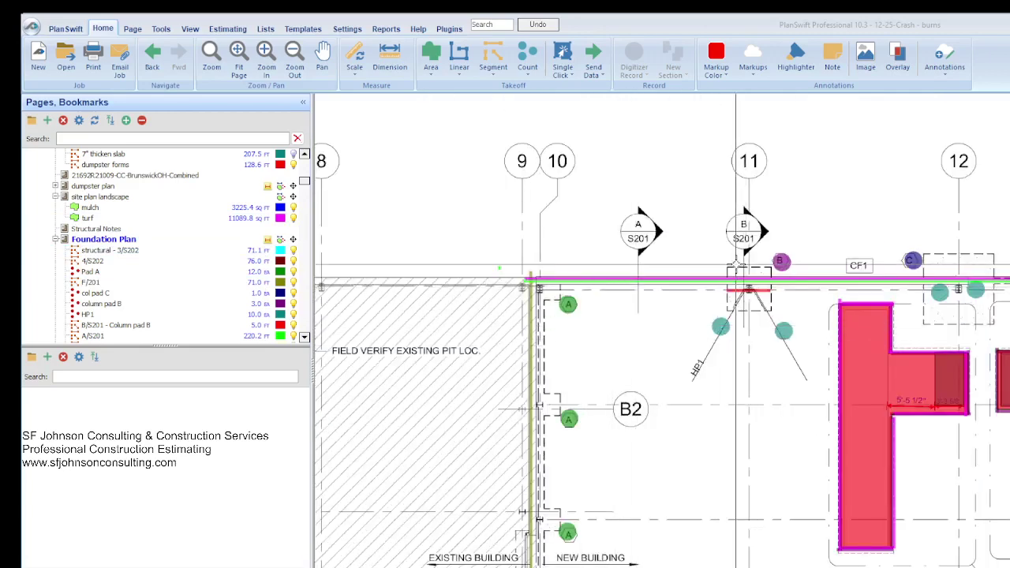
{"action": "scroll", "coordinate": [738, 267], "scroll_direction": "down", "scroll_amount": 4}
Examine the new building's column pads, hairpins, pit areas and slab note on the foundation plan, including the F/S201 wall line.
{"action": "scroll", "coordinate": [629, 357], "scroll_direction": "up", "scroll_amount": 2}
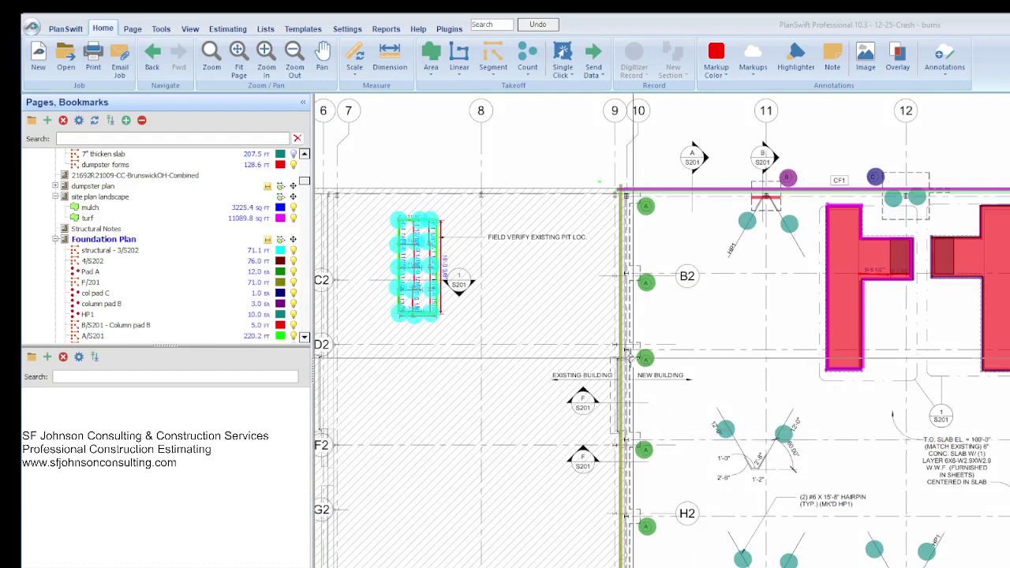
{"action": "scroll", "coordinate": [628, 355], "scroll_direction": "up", "scroll_amount": 2}
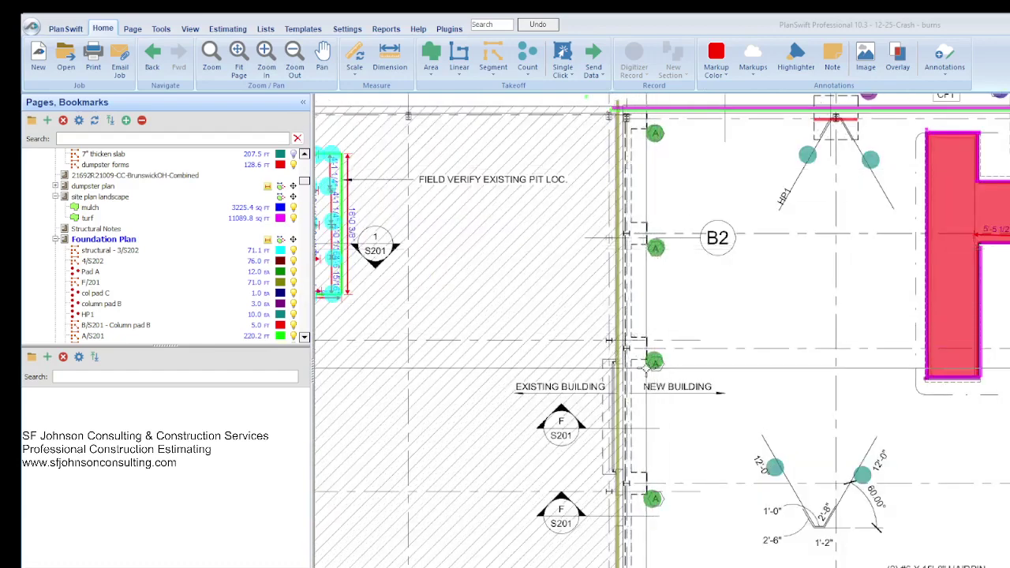
{"action": "scroll", "coordinate": [649, 365], "scroll_direction": "down", "scroll_amount": 1}
{"action": "scroll", "coordinate": [662, 331], "scroll_direction": "up", "scroll_amount": 1}
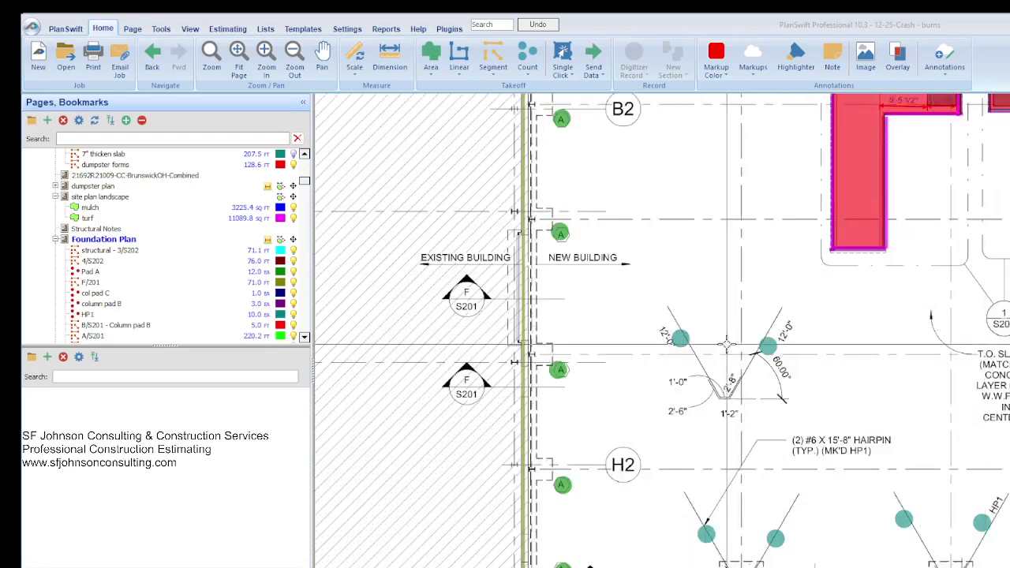
{"action": "scroll", "coordinate": [726, 345], "scroll_direction": "down", "scroll_amount": 1}
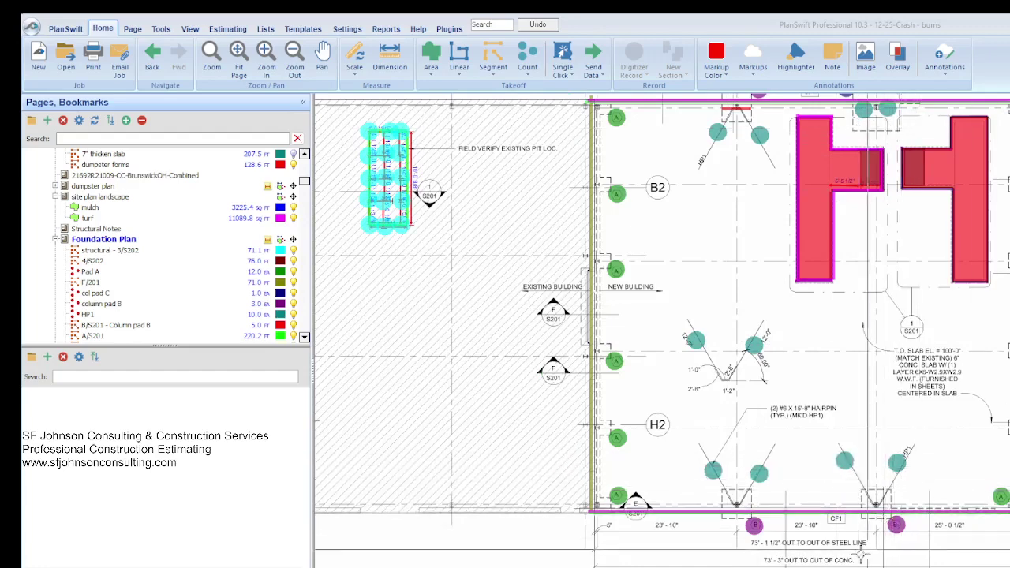
{"action": "scroll", "coordinate": [849, 334], "scroll_direction": "down", "scroll_amount": 2}
{"action": "scroll", "coordinate": [778, 269], "scroll_direction": "up", "scroll_amount": 2}
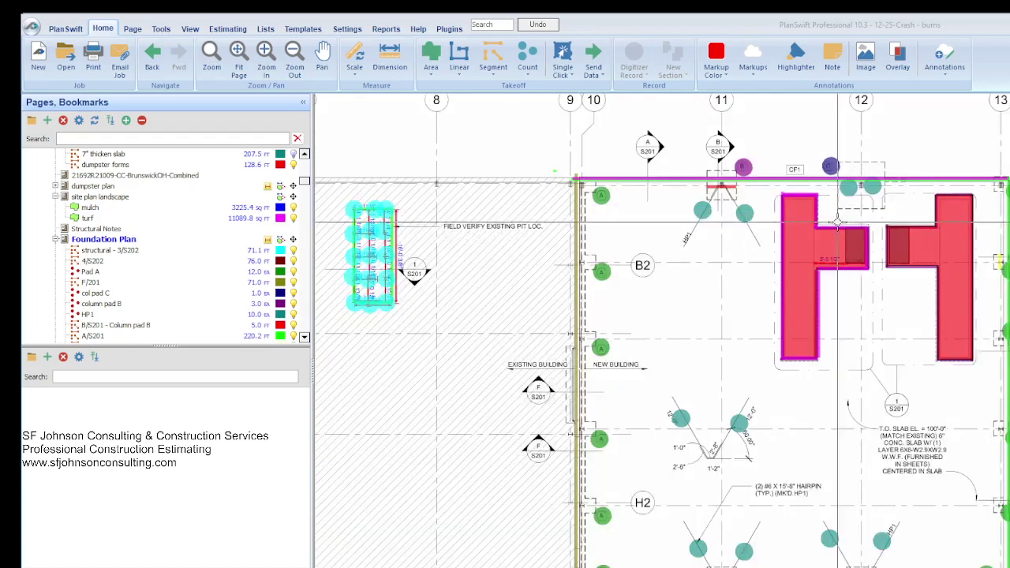
{"action": "scroll", "coordinate": [951, 244], "scroll_direction": "up", "scroll_amount": 1}
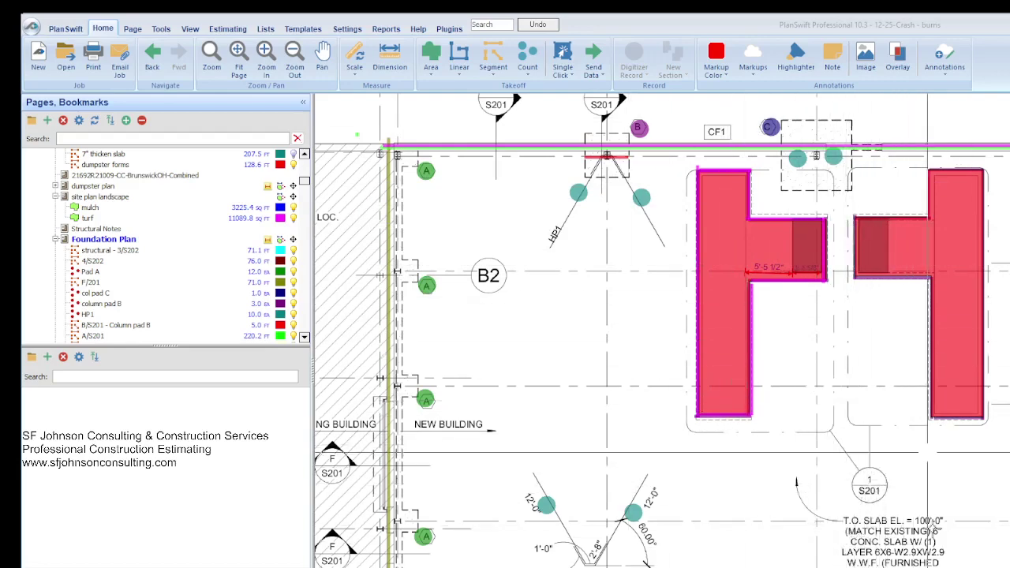
{"action": "scroll", "coordinate": [837, 371], "scroll_direction": "down", "scroll_amount": 1}
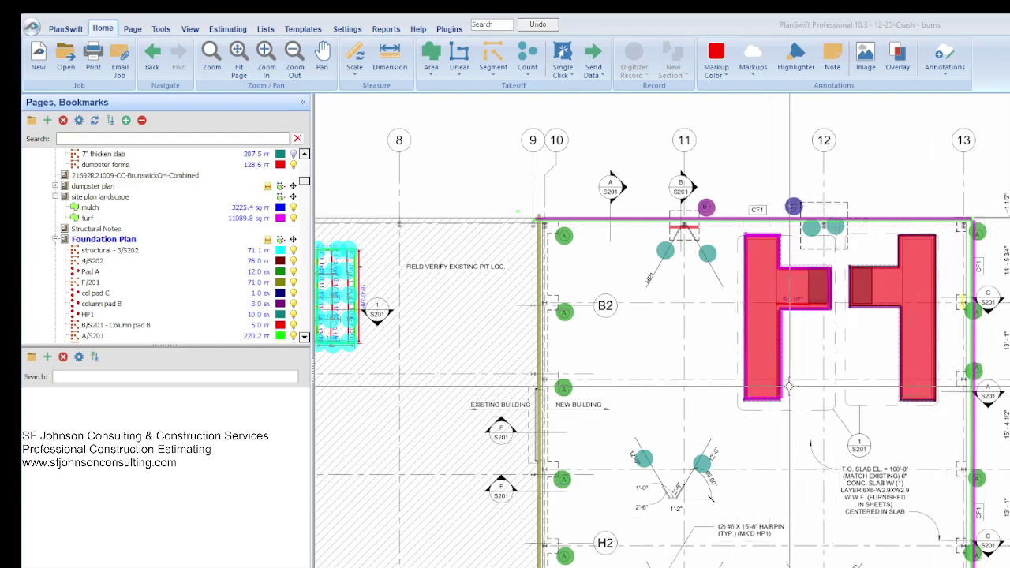
{"action": "scroll", "coordinate": [764, 319], "scroll_direction": "down", "scroll_amount": 1}
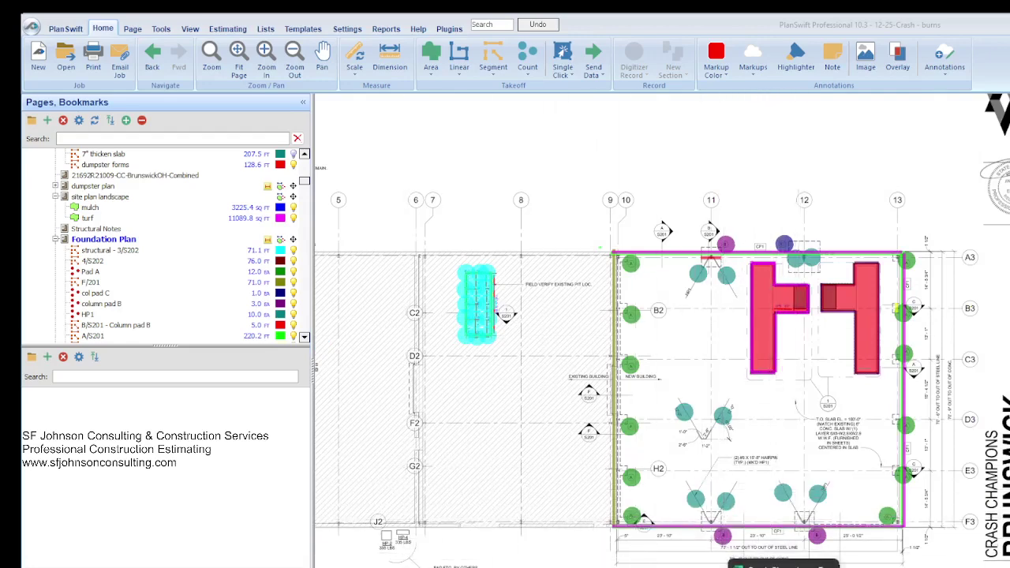
Review the column pad and New Building Foundation rows in the Excel structural takeoff workbook, and return to PlanSwift.
{"action": "key", "text": "alt+Tab"}
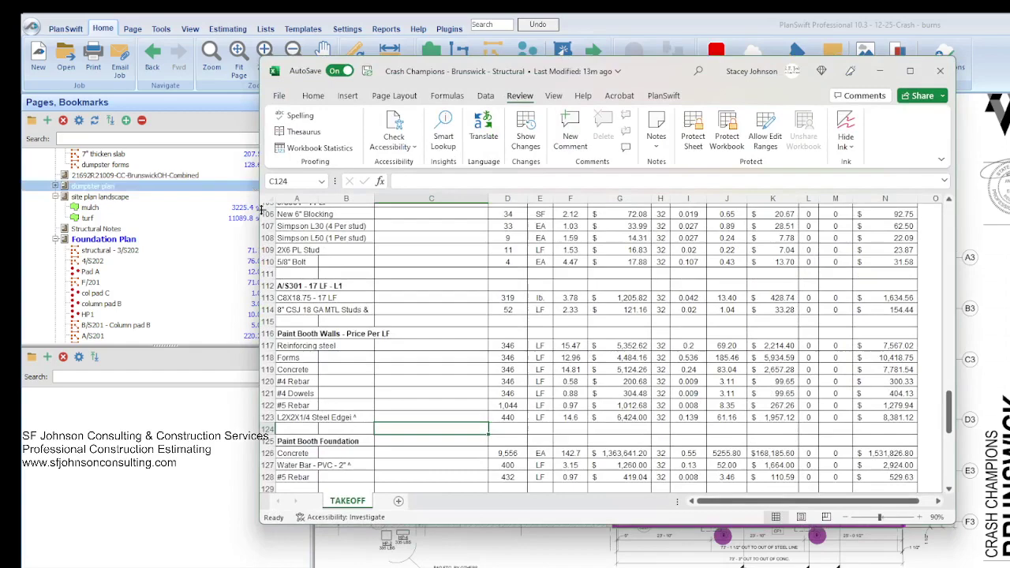
{"action": "scroll", "coordinate": [371, 322], "scroll_direction": "up", "scroll_amount": 13}
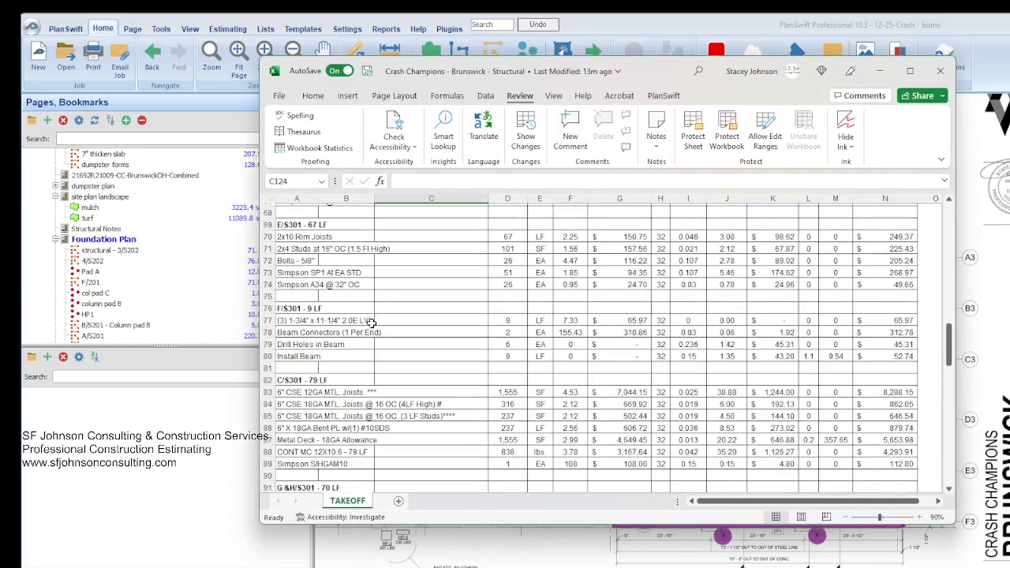
{"action": "scroll", "coordinate": [371, 322], "scroll_direction": "up", "scroll_amount": 10}
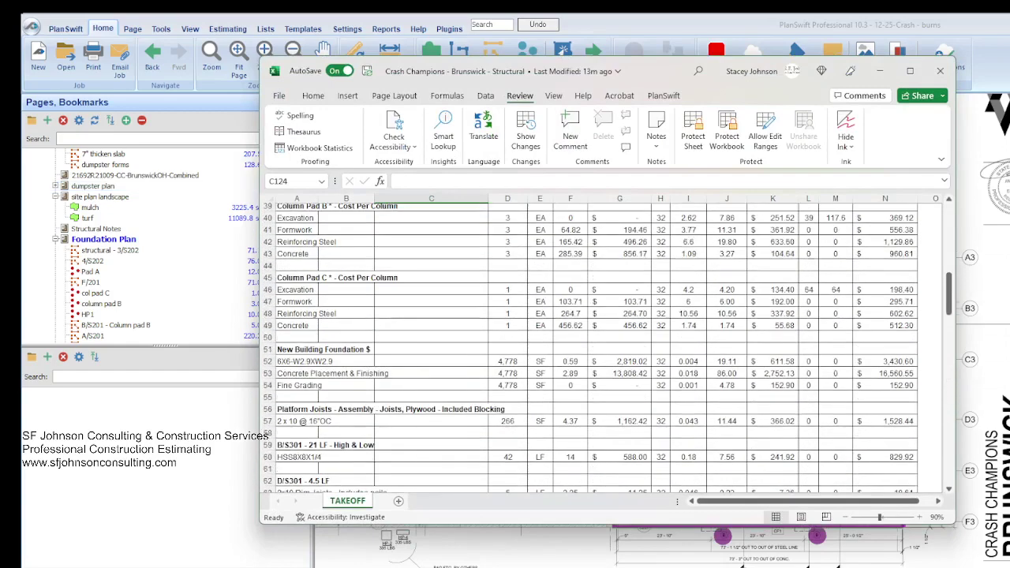
{"action": "key", "text": "alt+Tab"}
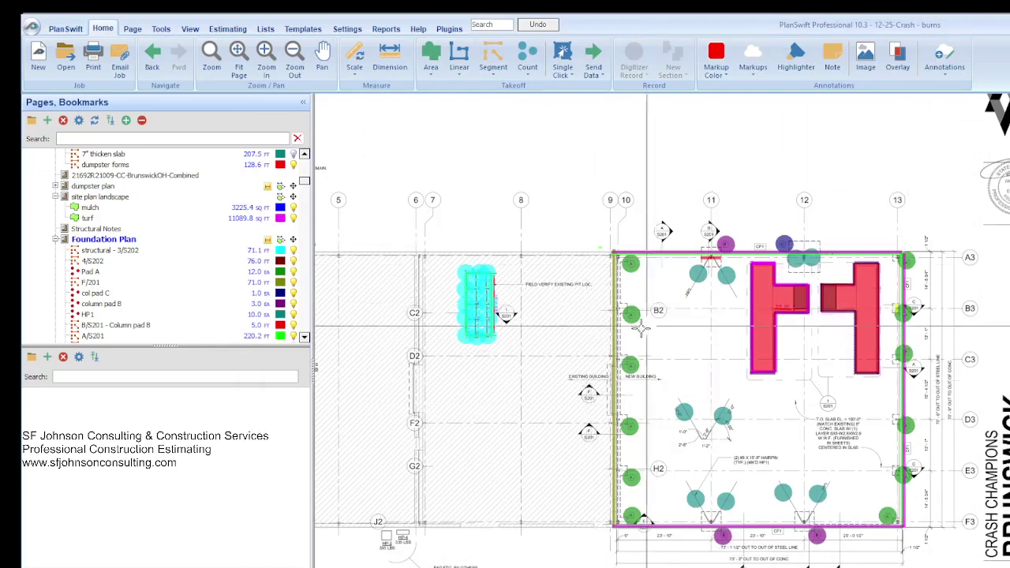
Locate the F/S201 section marks on the foundation plan and open the S201 Foundation Section View page.
{"action": "scroll", "coordinate": [655, 215], "scroll_direction": "up", "scroll_amount": 3}
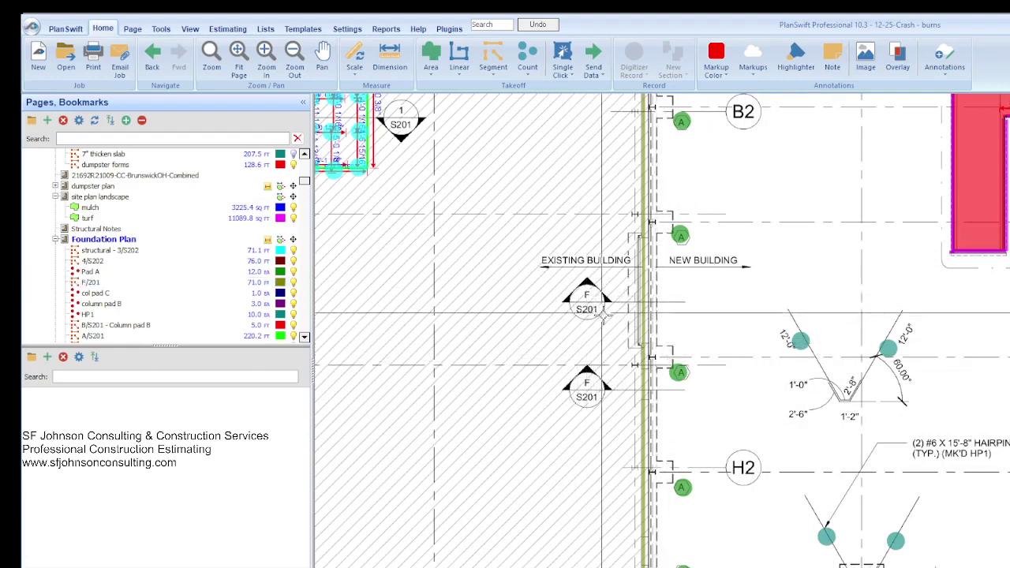
{"action": "scroll", "coordinate": [180, 253], "scroll_direction": "down", "scroll_amount": 3}
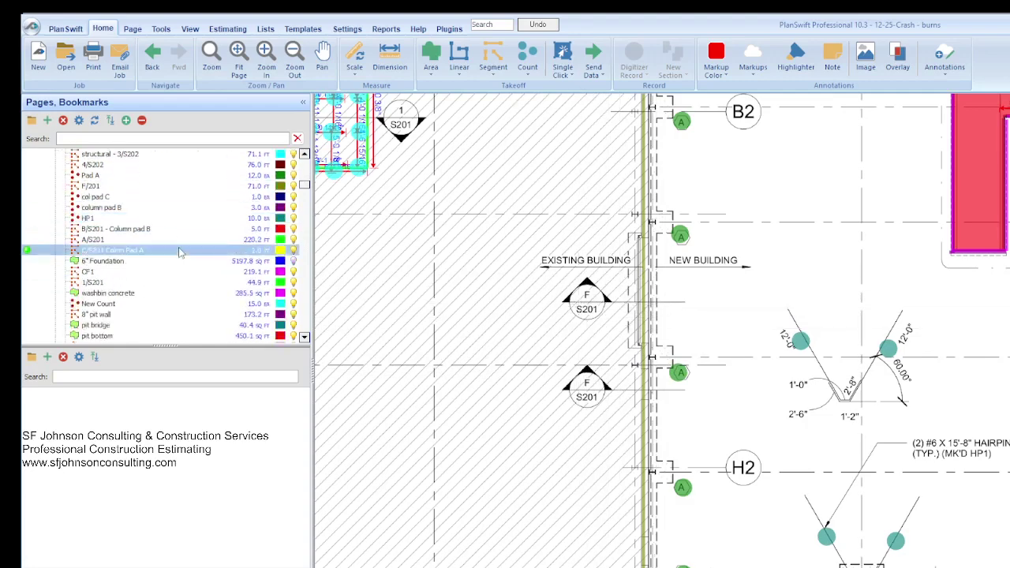
{"action": "scroll", "coordinate": [181, 253], "scroll_direction": "down", "scroll_amount": 2}
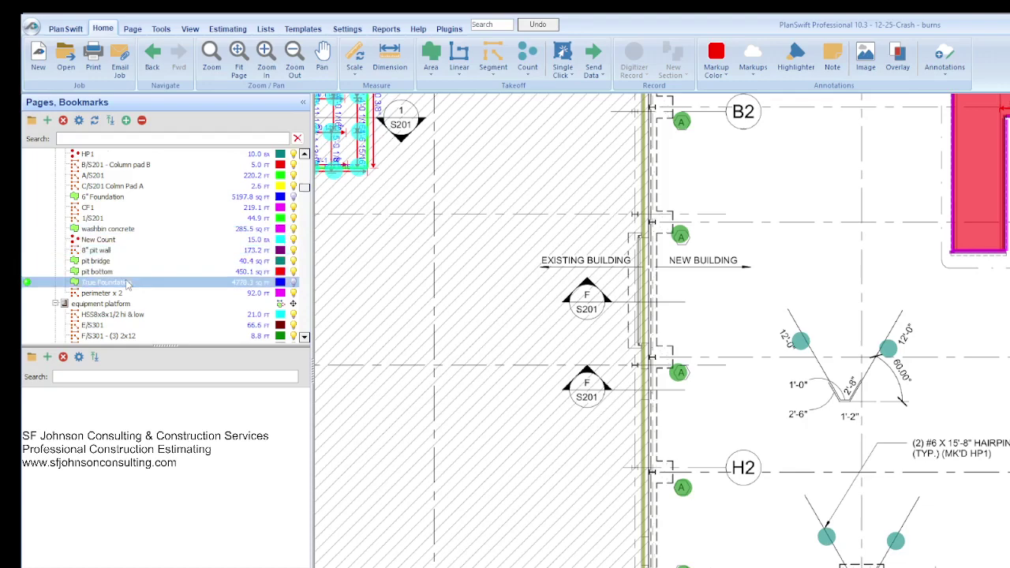
{"action": "scroll", "coordinate": [123, 280], "scroll_direction": "down", "scroll_amount": 8}
{"action": "scroll", "coordinate": [123, 304], "scroll_direction": "down", "scroll_amount": 2}
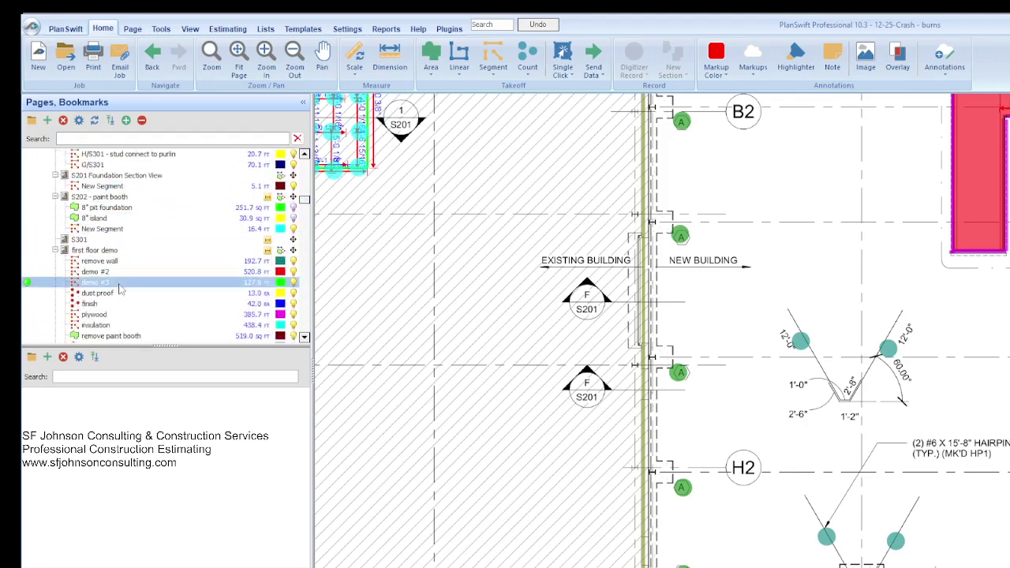
{"action": "scroll", "coordinate": [114, 284], "scroll_direction": "up", "scroll_amount": 2}
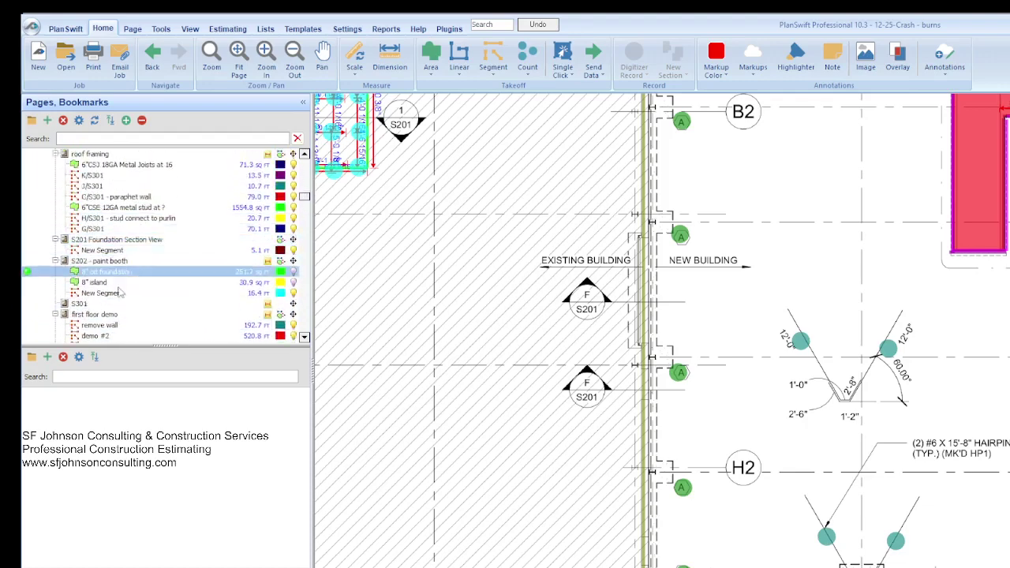
{"action": "scroll", "coordinate": [120, 285], "scroll_direction": "down", "scroll_amount": 2}
{"action": "scroll", "coordinate": [156, 296], "scroll_direction": "down", "scroll_amount": 1}
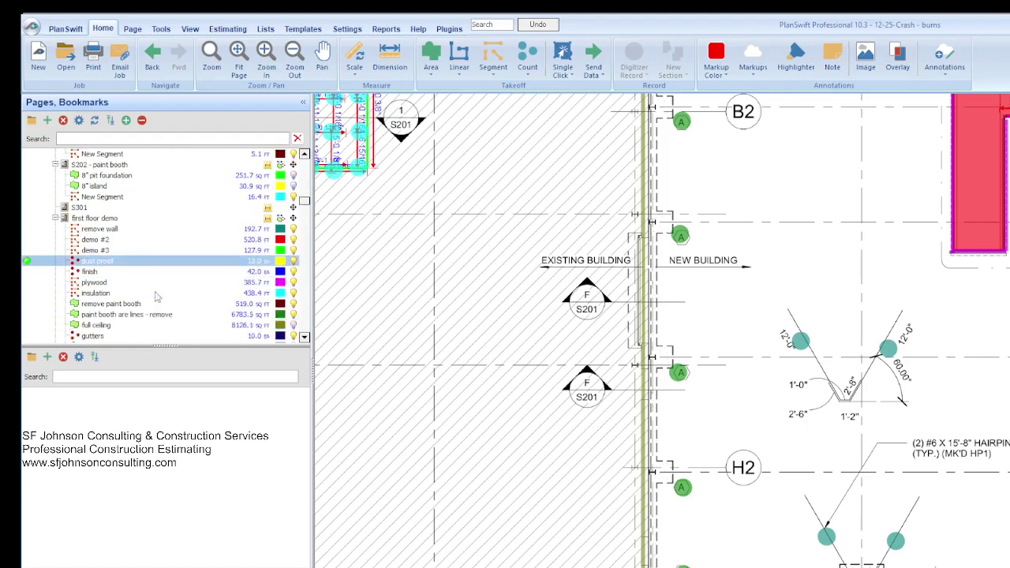
{"action": "scroll", "coordinate": [102, 225], "scroll_direction": "up", "scroll_amount": 3}
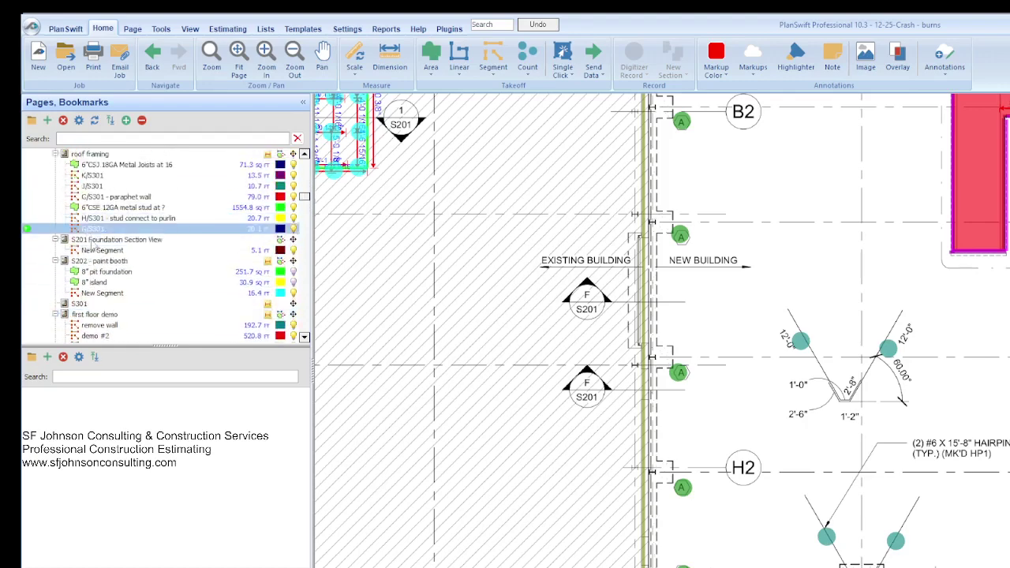
{"action": "left_click", "coordinate": [89, 239]}
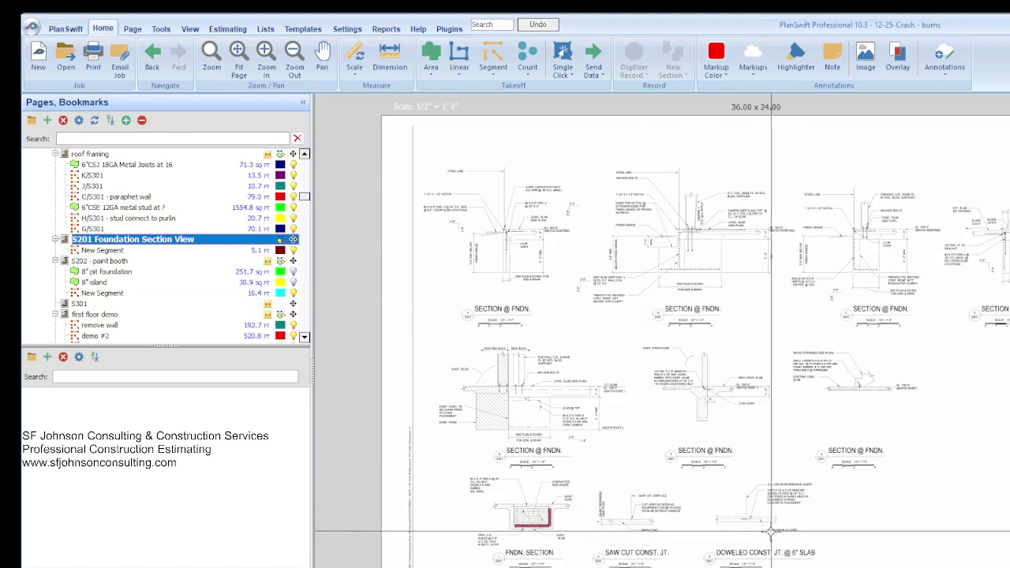
Examine foundation section F on sheet S201, including the smooth rod embedment note and the new slab edge.
{"action": "scroll", "coordinate": [651, 510], "scroll_direction": "up", "scroll_amount": 2}
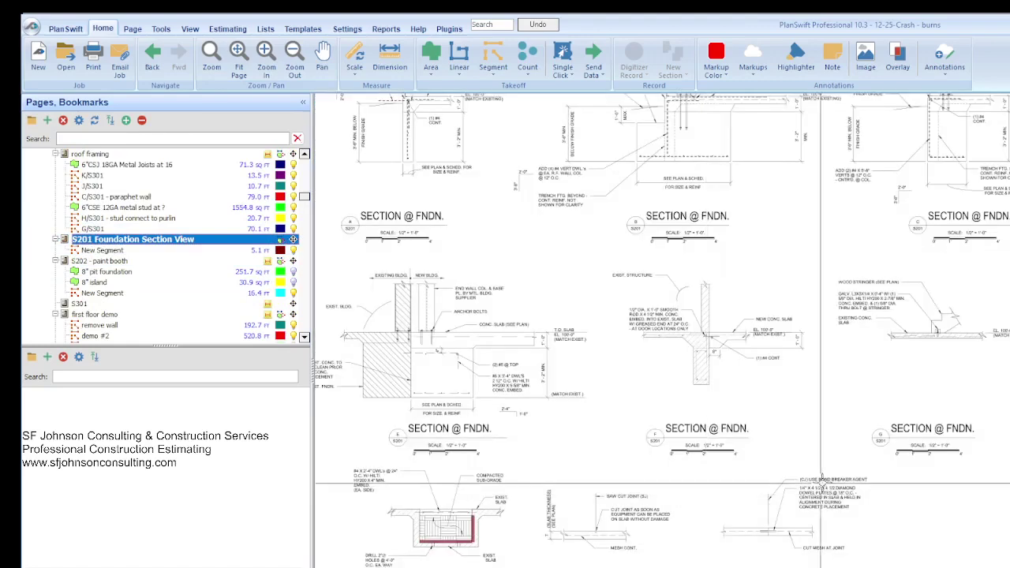
{"action": "scroll", "coordinate": [650, 233], "scroll_direction": "up", "scroll_amount": 3}
{"action": "scroll", "coordinate": [650, 234], "scroll_direction": "up", "scroll_amount": 2}
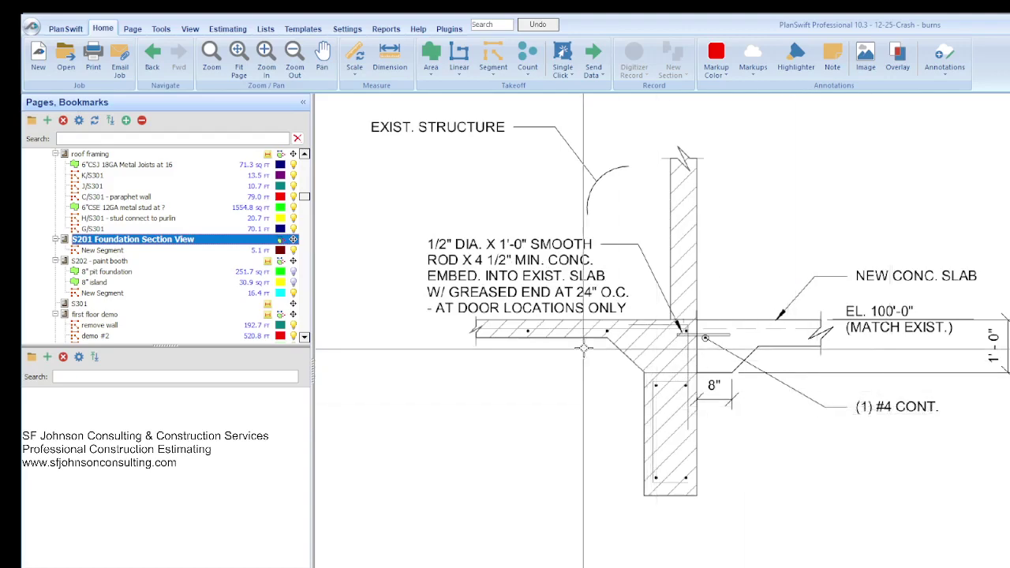
Check the 8" thickened slab edge and continuous #4 bar at the existing wall in foundation section F on S201.
{"action": "scroll", "coordinate": [780, 325], "scroll_direction": "down", "scroll_amount": 4}
{"action": "scroll", "coordinate": [780, 325], "scroll_direction": "down", "scroll_amount": 3}
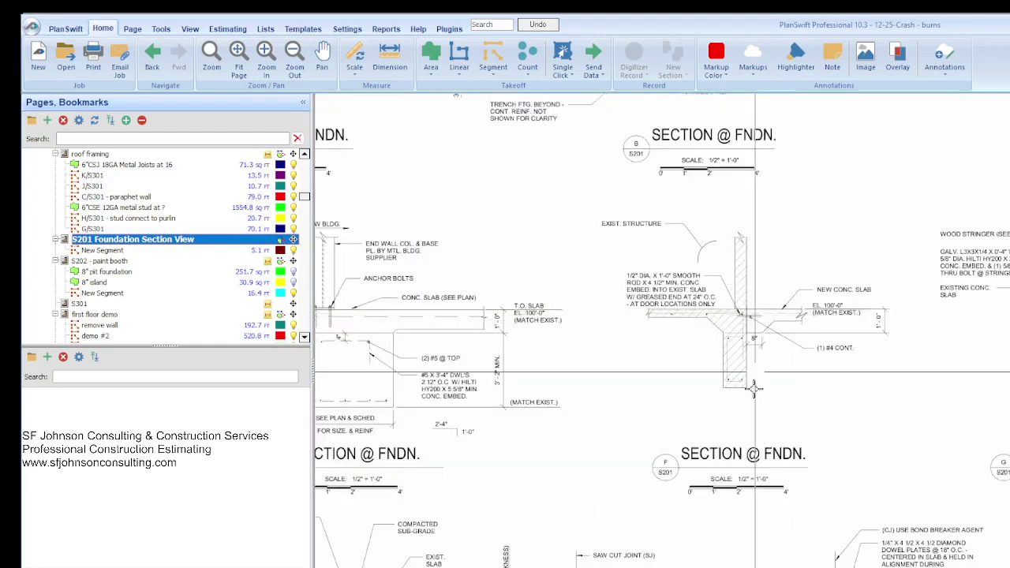
{"action": "scroll", "coordinate": [723, 247], "scroll_direction": "up", "scroll_amount": 3}
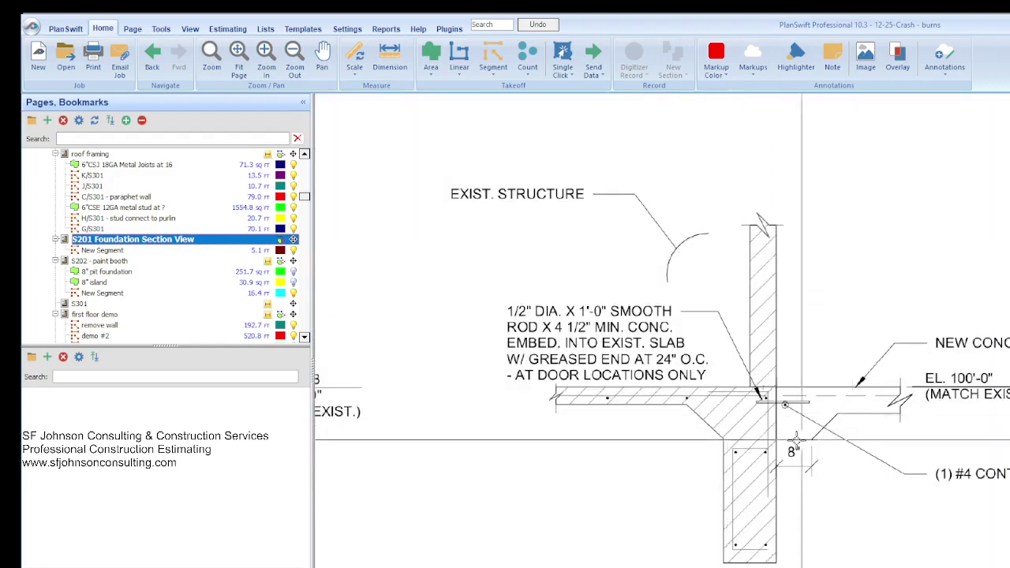
{"action": "scroll", "coordinate": [795, 439], "scroll_direction": "up", "scroll_amount": 1}
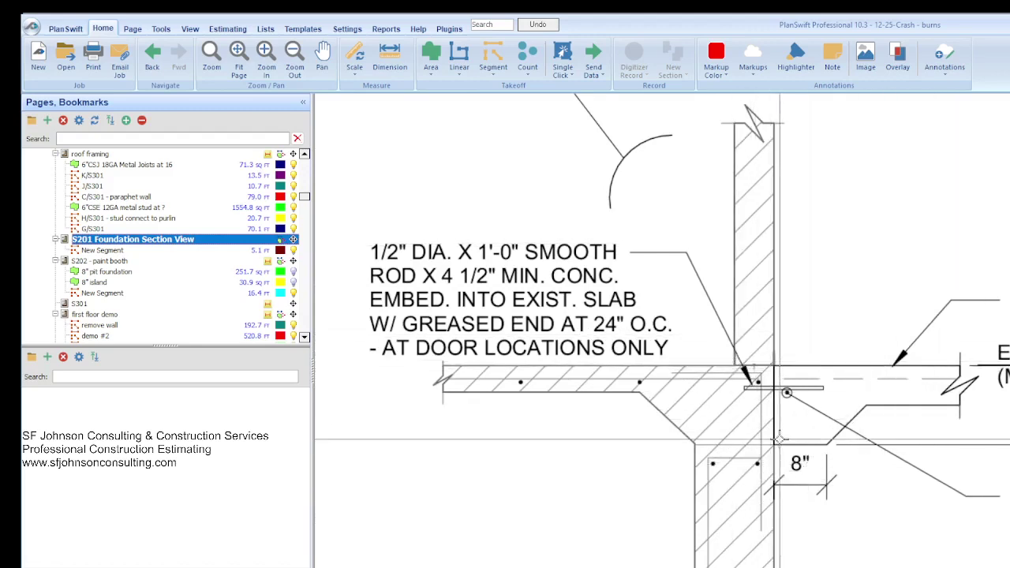
{"action": "scroll", "coordinate": [780, 439], "scroll_direction": "down", "scroll_amount": 1}
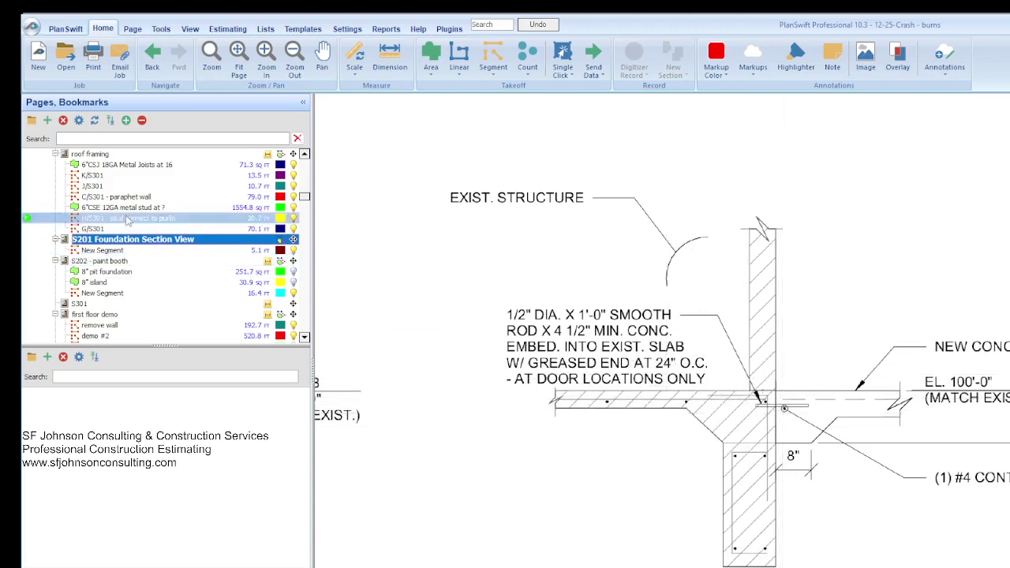
Look through the Foundation Plan takeoff items in the page list, from the pit and slab areas up to the column pads.
{"action": "scroll", "coordinate": [133, 237], "scroll_direction": "up", "scroll_amount": 2}
{"action": "scroll", "coordinate": [133, 237], "scroll_direction": "up", "scroll_amount": 3}
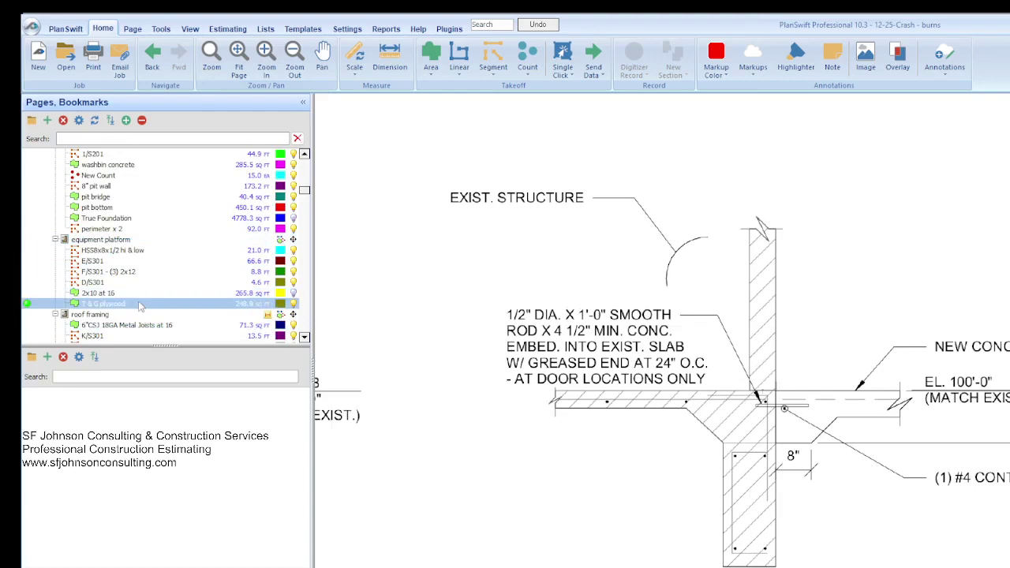
{"action": "scroll", "coordinate": [639, 333], "scroll_direction": "down", "scroll_amount": 5}
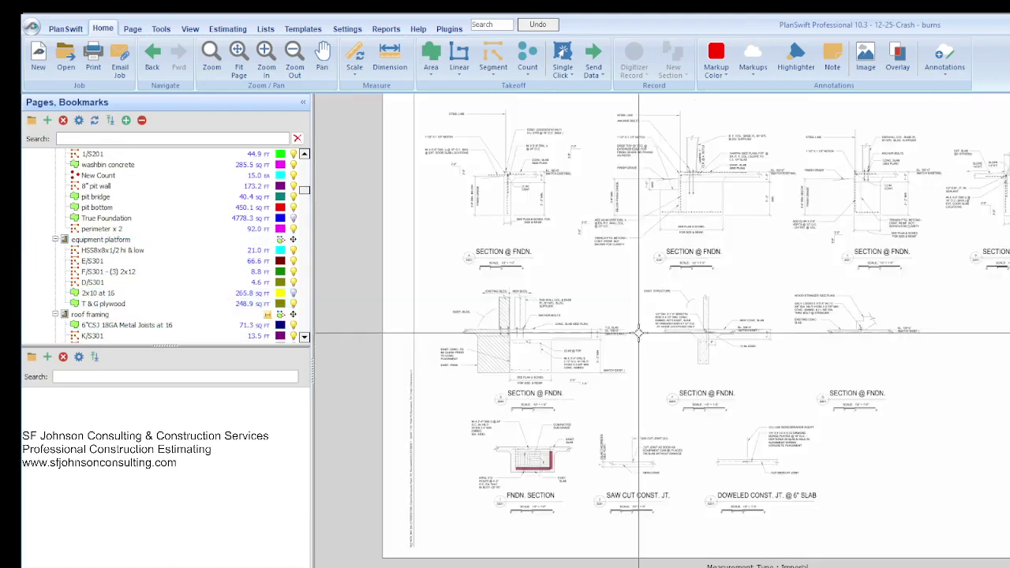
{"action": "scroll", "coordinate": [126, 265], "scroll_direction": "up", "scroll_amount": 2}
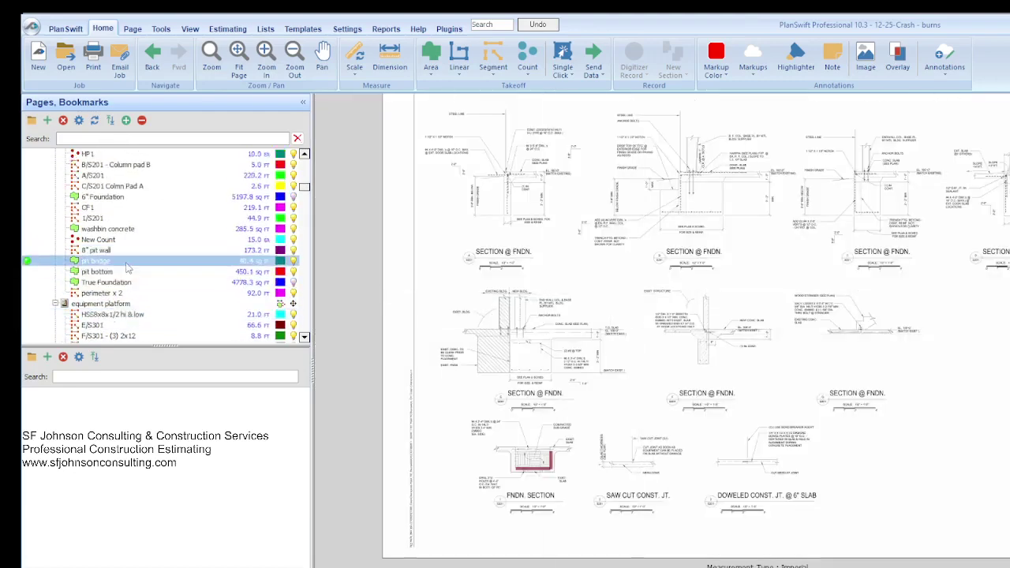
{"action": "scroll", "coordinate": [128, 273], "scroll_direction": "up", "scroll_amount": 5}
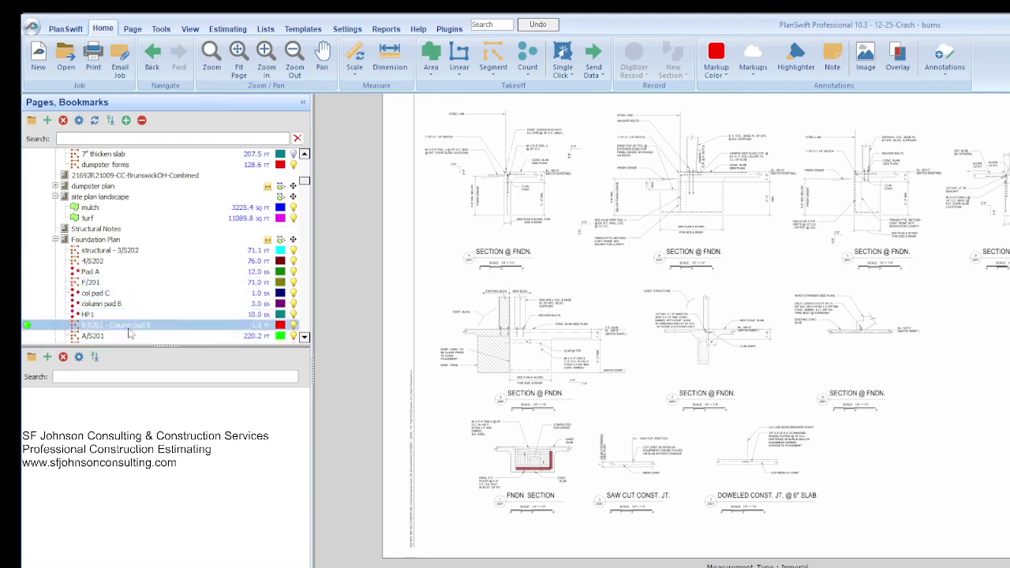
{"action": "left_click", "coordinate": [129, 330]}
Examine foundation sections E and A on S201, including the footing depth, dowels and slab connection.
{"action": "scroll", "coordinate": [421, 335], "scroll_direction": "up", "scroll_amount": 3}
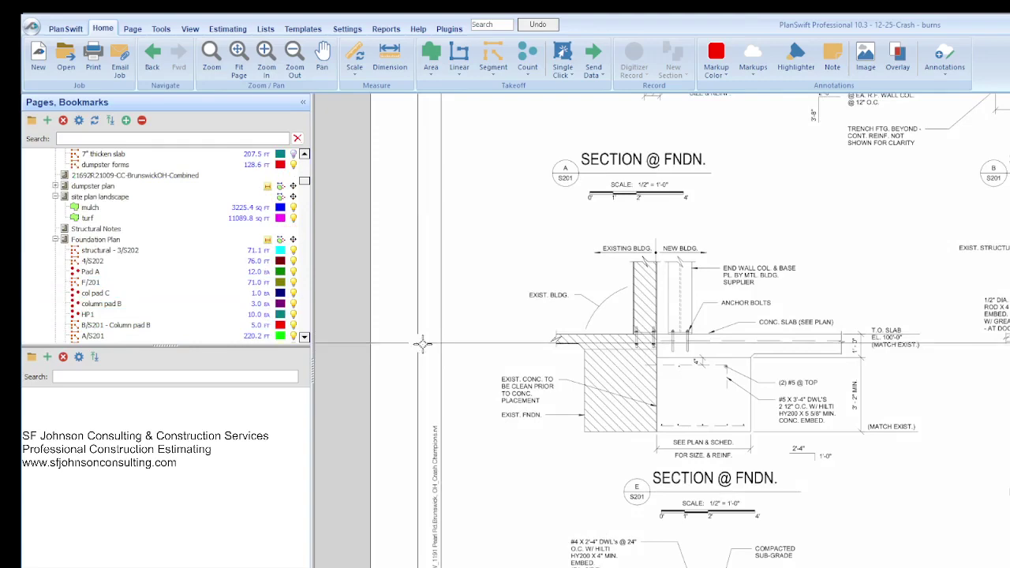
{"action": "scroll", "coordinate": [423, 343], "scroll_direction": "down", "scroll_amount": 3}
{"action": "scroll", "coordinate": [559, 270], "scroll_direction": "up", "scroll_amount": 3}
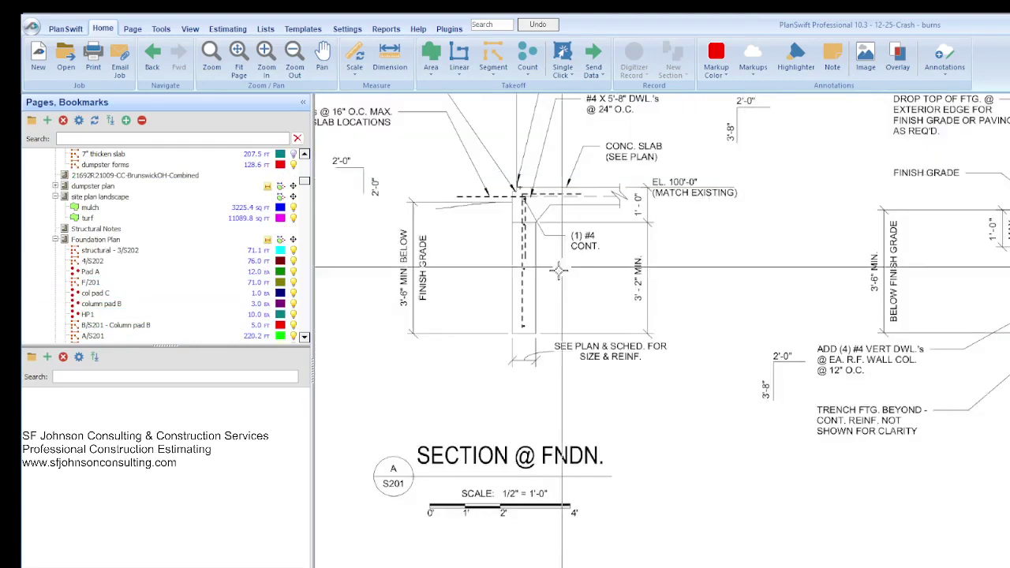
{"action": "scroll", "coordinate": [755, 492], "scroll_direction": "down", "scroll_amount": 3}
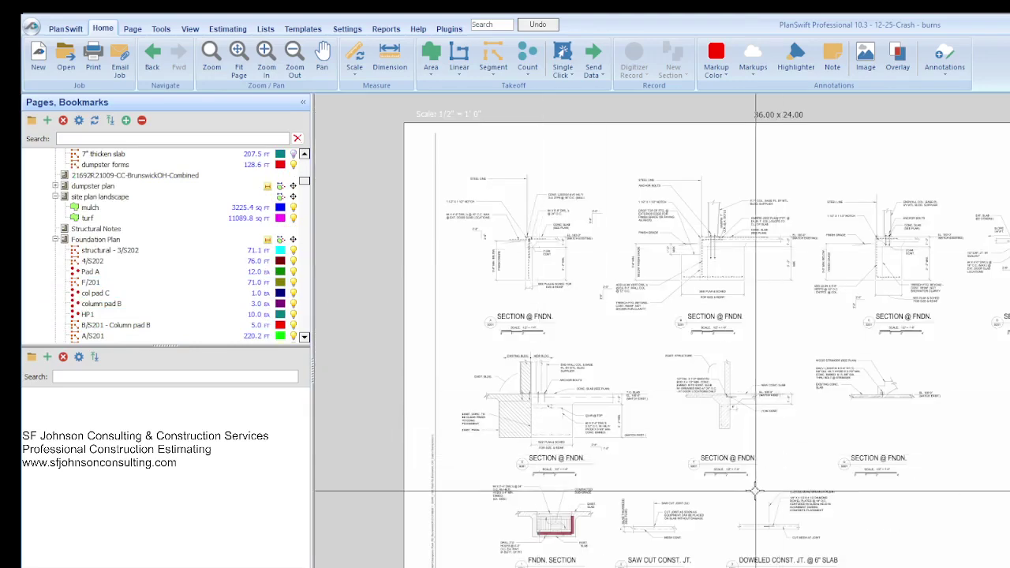
Re-examine foundation section F against the existing structure, and return to the overview of all S201 sections.
{"action": "scroll", "coordinate": [756, 491], "scroll_direction": "up", "scroll_amount": 3}
{"action": "scroll", "coordinate": [766, 338], "scroll_direction": "up", "scroll_amount": 1}
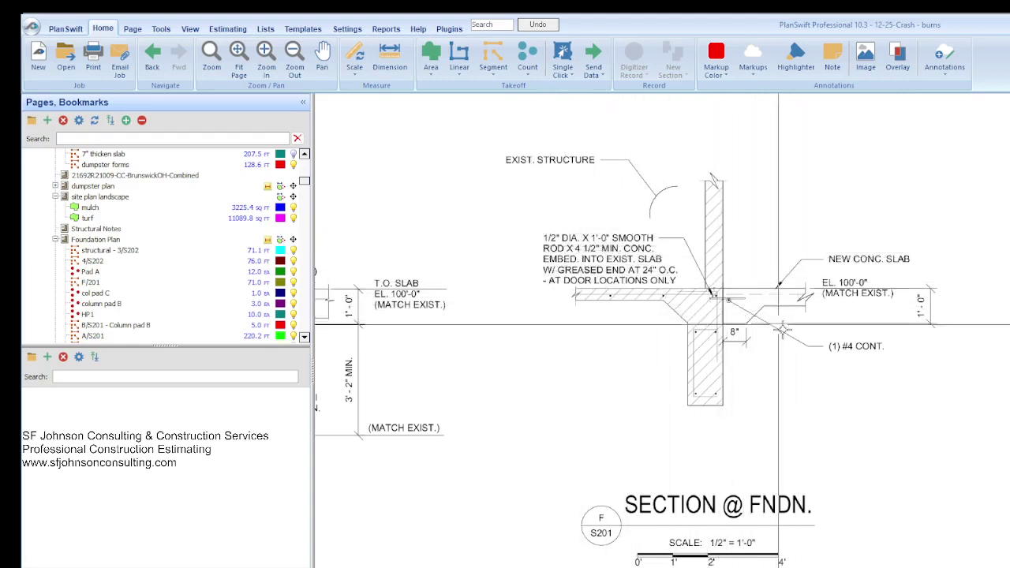
{"action": "scroll", "coordinate": [673, 469], "scroll_direction": "down", "scroll_amount": 3}
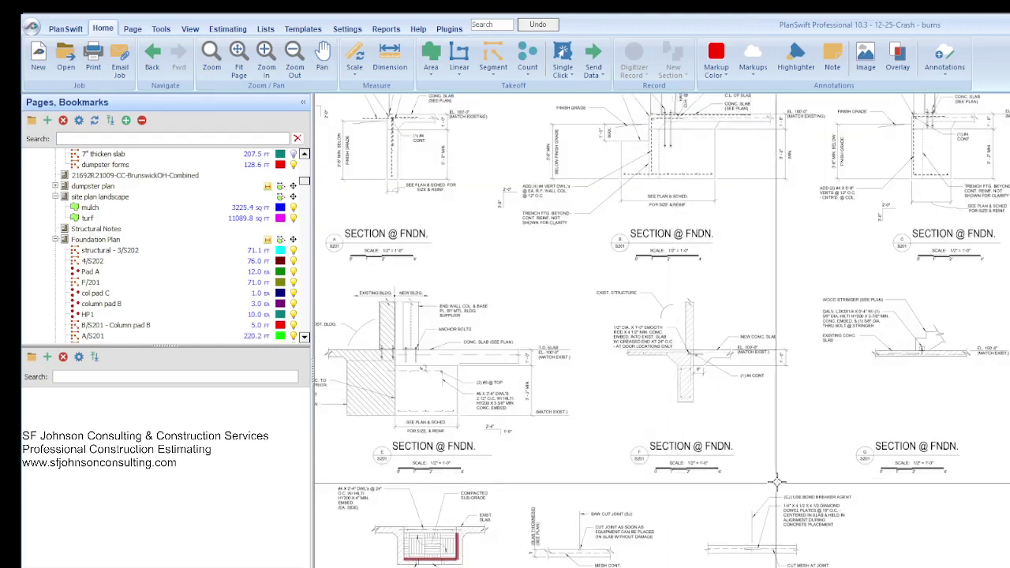
{"action": "scroll", "coordinate": [797, 473], "scroll_direction": "down", "scroll_amount": 1}
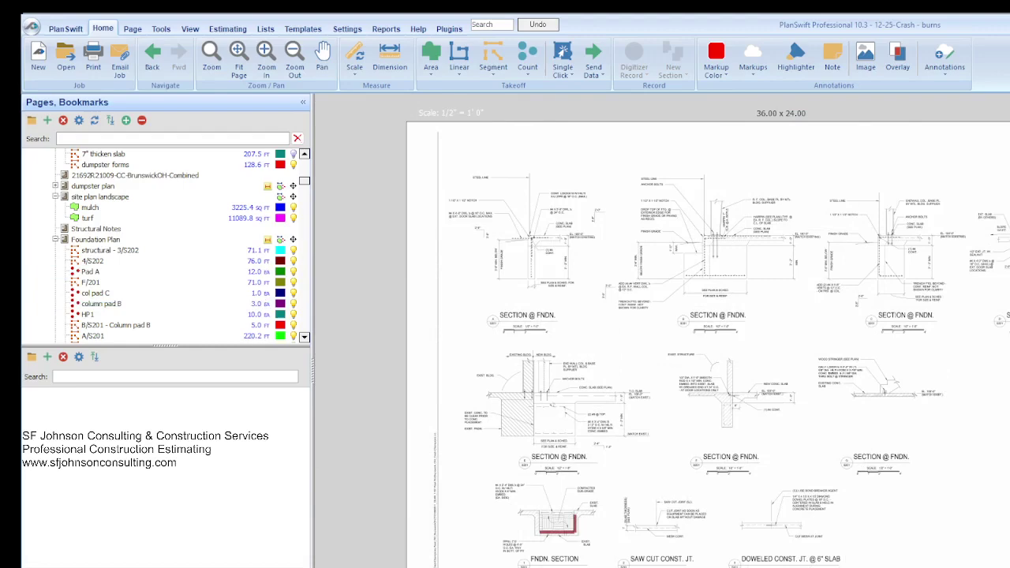
Switch to the Excel structural takeoff and review the F/S201, HP1, 1/S201 and Column Pad A, B and C rows.
{"action": "key", "text": "alt+Tab"}
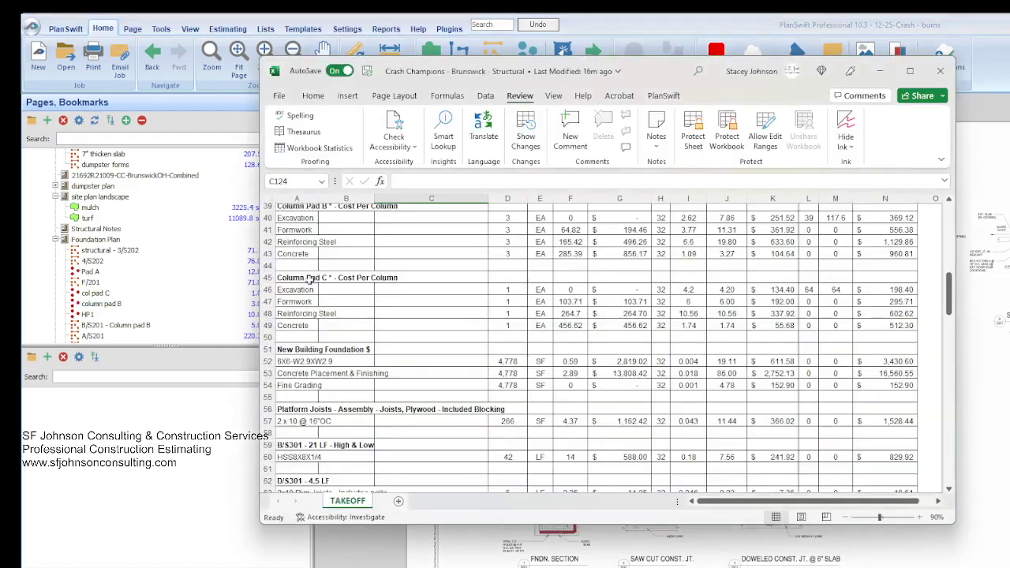
{"action": "scroll", "coordinate": [312, 281], "scroll_direction": "up", "scroll_amount": 7}
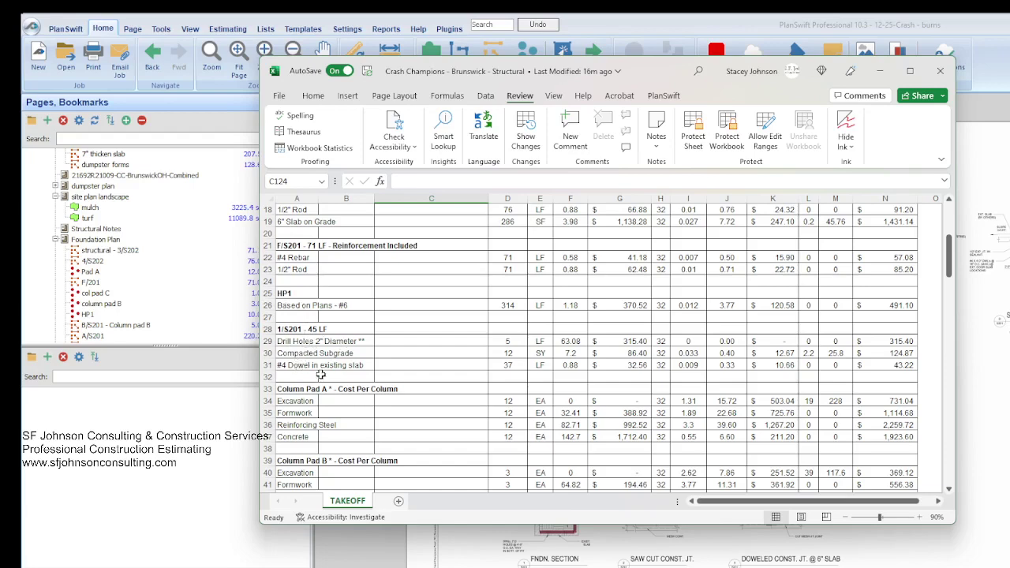
{"action": "scroll", "coordinate": [326, 371], "scroll_direction": "down", "scroll_amount": 2}
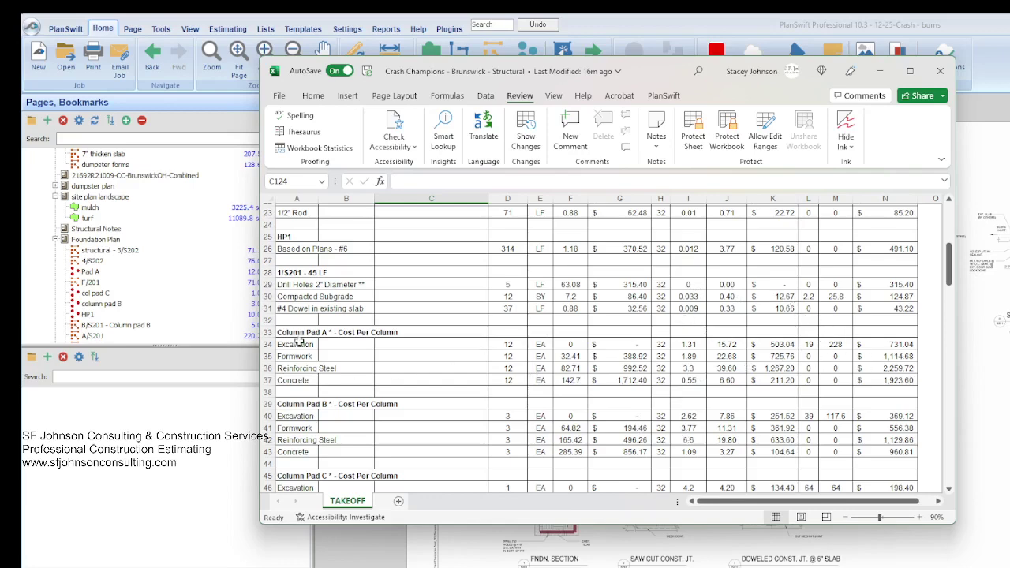
{"action": "scroll", "coordinate": [326, 330], "scroll_direction": "down", "scroll_amount": 1}
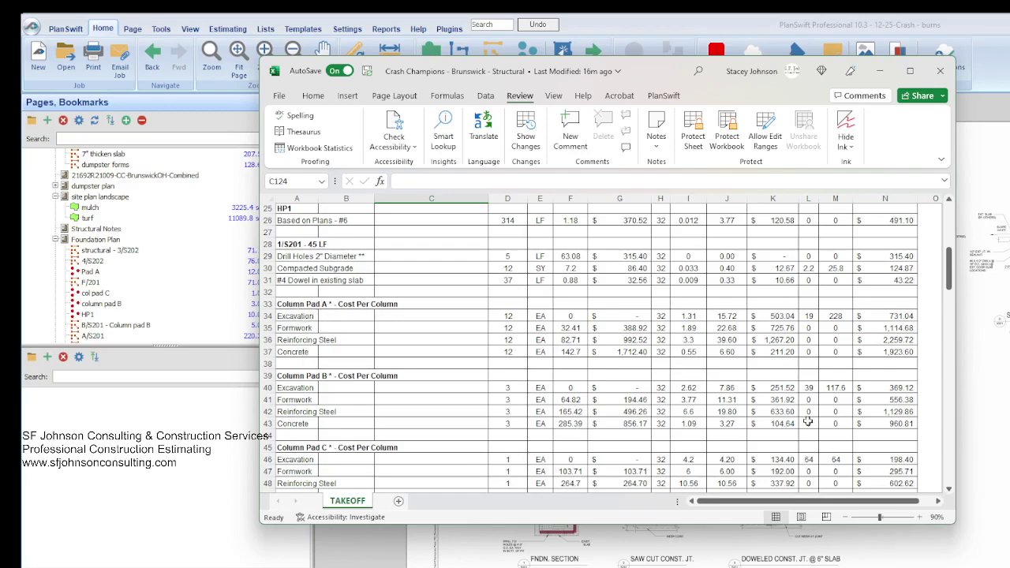
Return to PlanSwift and open the Structural Notes page.
{"action": "left_click", "coordinate": [87, 251]}
{"action": "scroll", "coordinate": [86, 251], "scroll_direction": "down", "scroll_amount": 5}
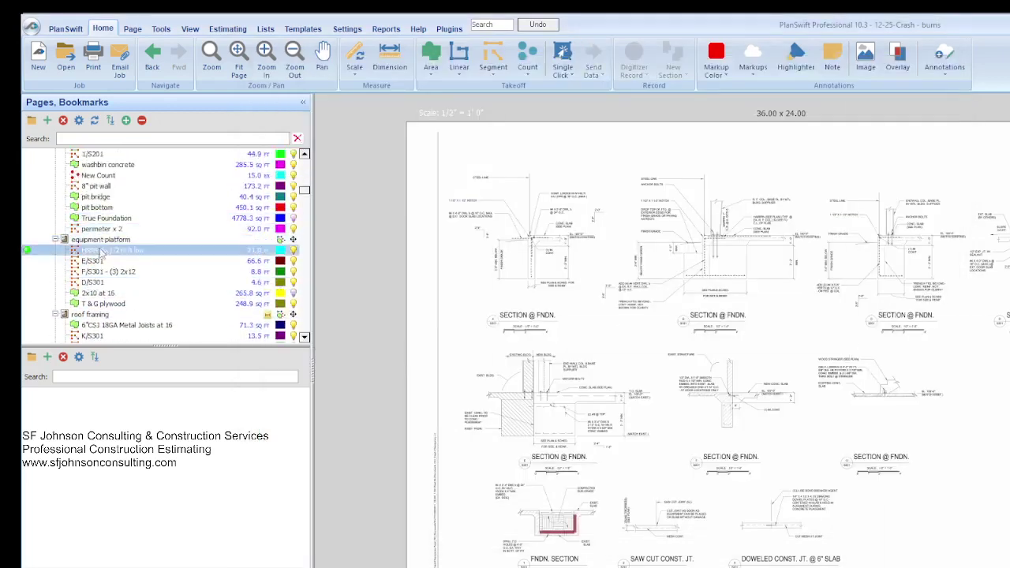
{"action": "scroll", "coordinate": [88, 252], "scroll_direction": "up", "scroll_amount": 5}
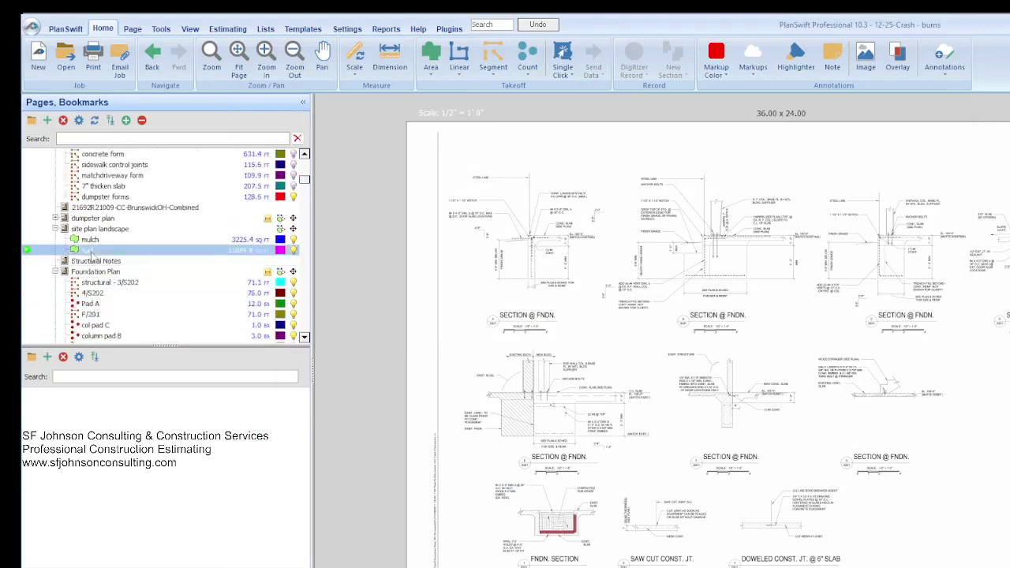
{"action": "left_click", "coordinate": [95, 261]}
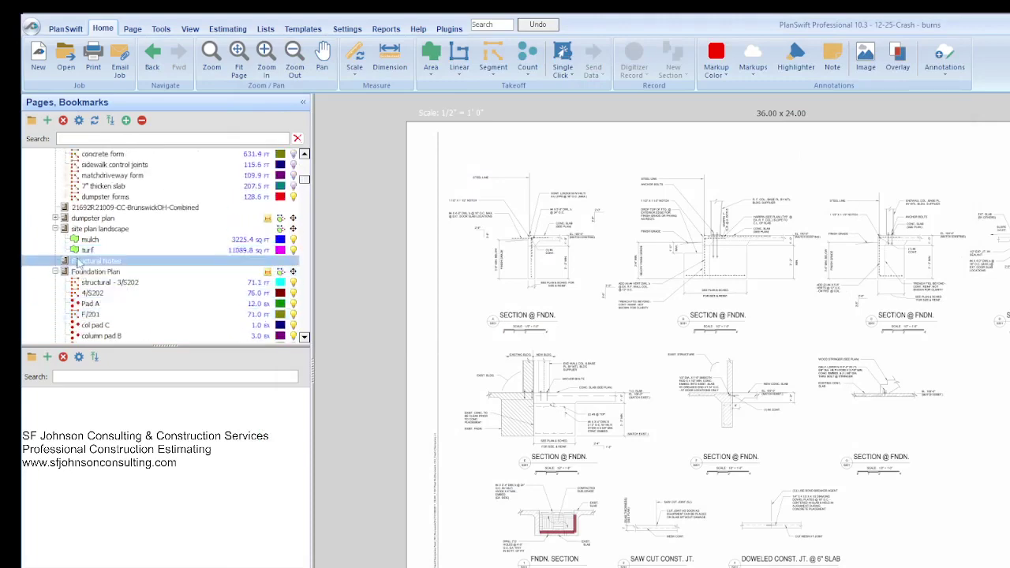
Examine the continuous footing and pad footing schedules for the CF1 footing and pads A, B and C.
{"action": "scroll", "coordinate": [511, 517], "scroll_direction": "up", "scroll_amount": 3}
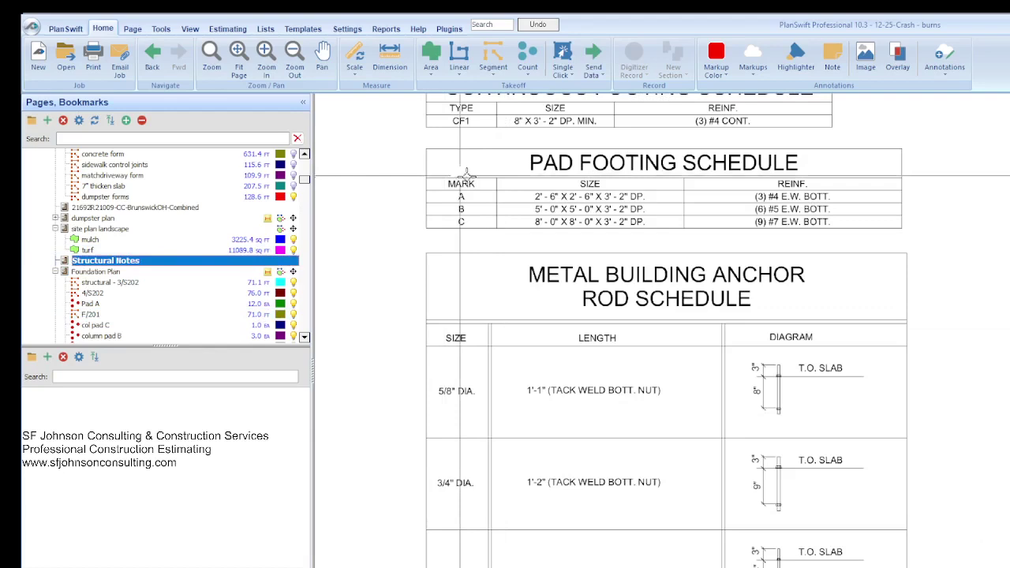
{"action": "scroll", "coordinate": [580, 165], "scroll_direction": "up", "scroll_amount": 1}
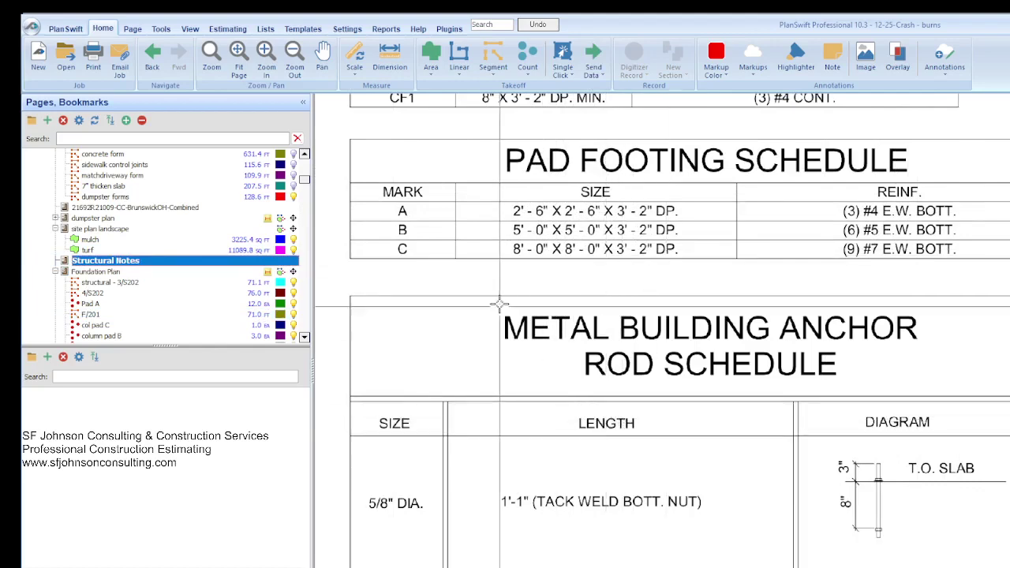
{"action": "scroll", "coordinate": [541, 293], "scroll_direction": "down", "scroll_amount": 2}
{"action": "scroll", "coordinate": [485, 195], "scroll_direction": "up", "scroll_amount": 2}
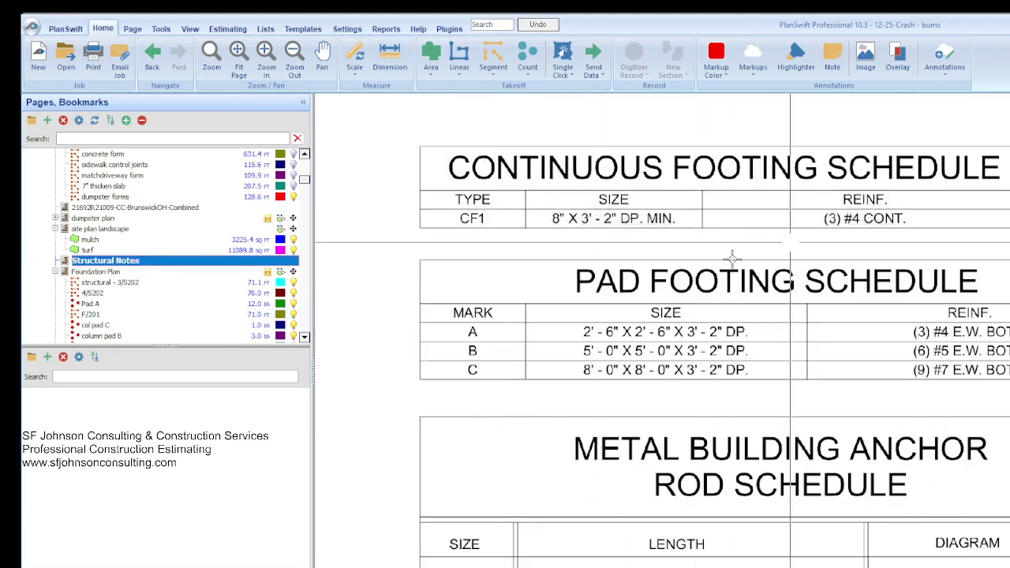
{"action": "scroll", "coordinate": [513, 348], "scroll_direction": "down", "scroll_amount": 2}
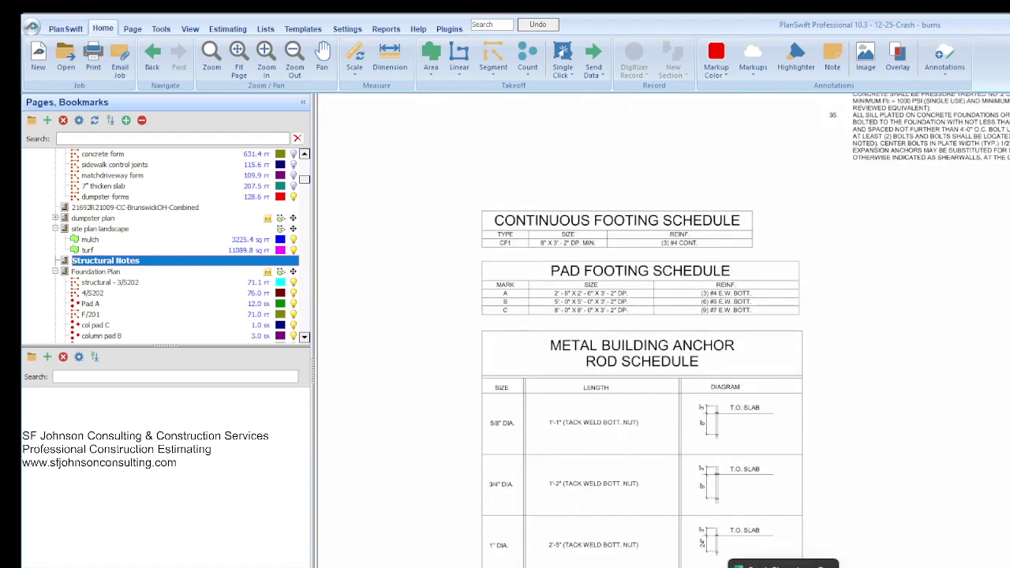
Switch to the Excel takeoff and review the column pad costs and the foundation rows from CF1 through 1/S201.
{"action": "left_click", "coordinate": [782, 564]}
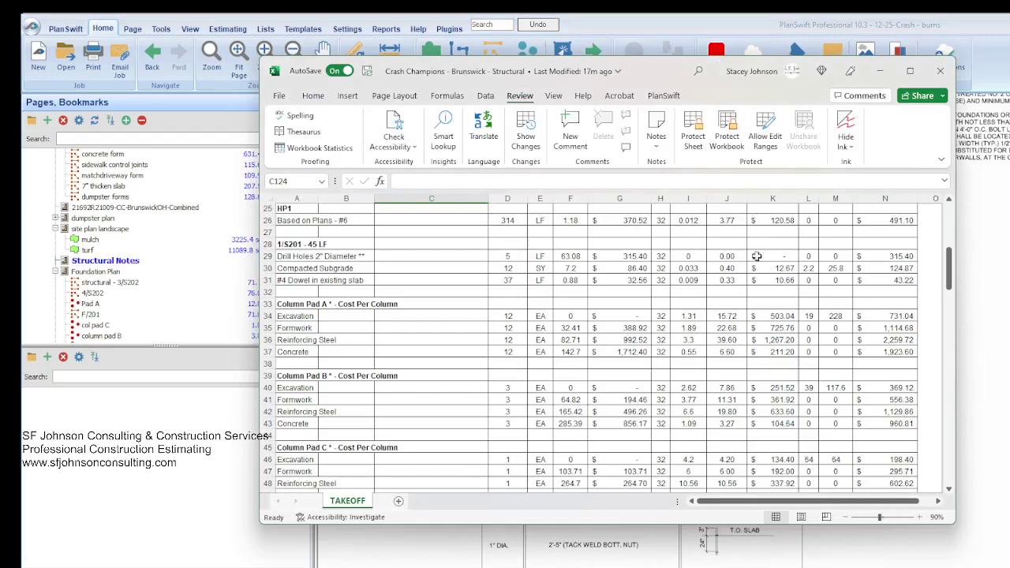
{"action": "scroll", "coordinate": [698, 261], "scroll_direction": "down", "scroll_amount": 3}
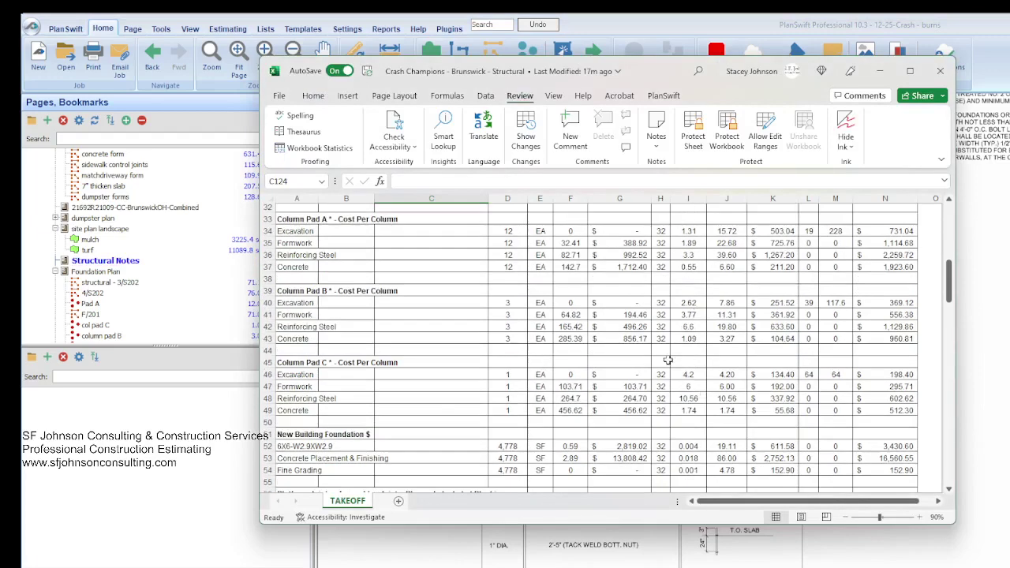
{"action": "scroll", "coordinate": [668, 360], "scroll_direction": "up", "scroll_amount": 10}
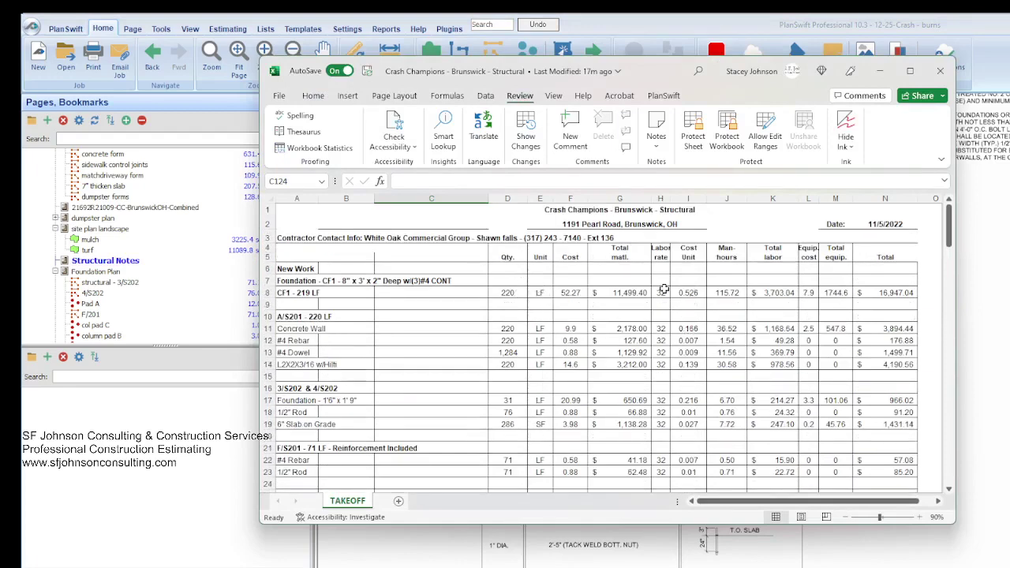
{"action": "scroll", "coordinate": [663, 304], "scroll_direction": "down", "scroll_amount": 2}
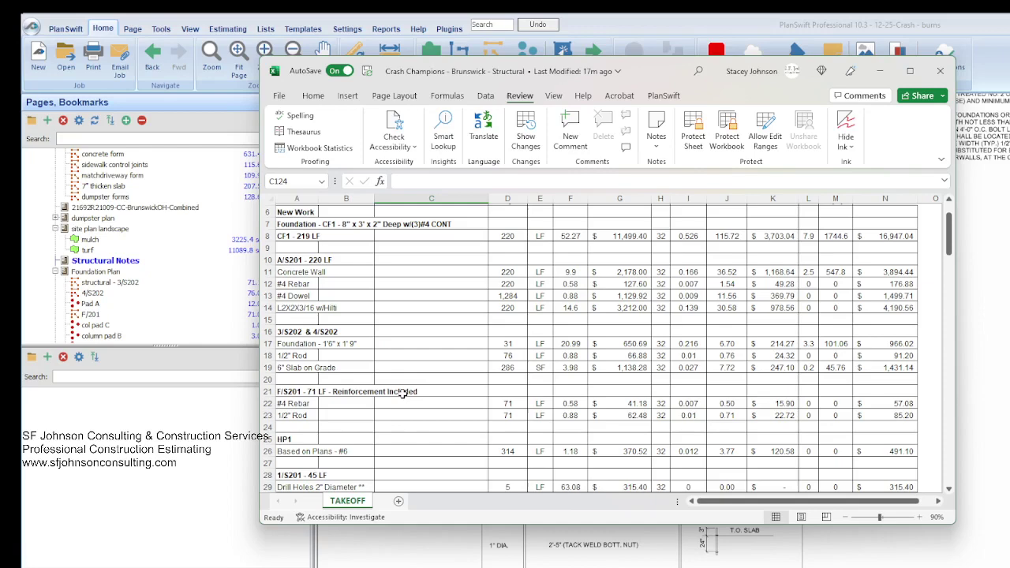
{"action": "scroll", "coordinate": [403, 394], "scroll_direction": "down", "scroll_amount": 1}
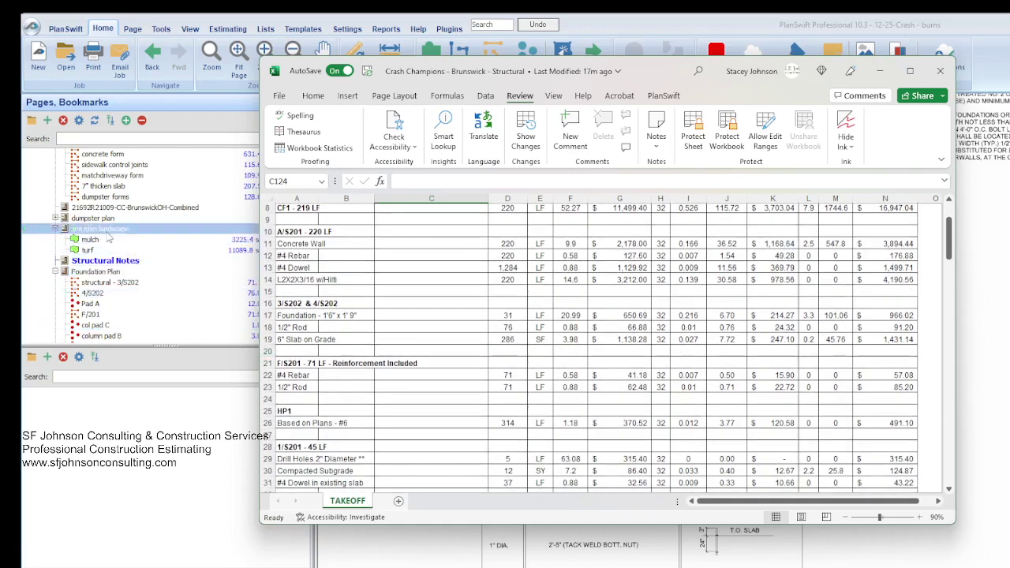
Open the equipment platform page in PlanSwift and examine the LVL members, 3-ply 2x12 beam and 2x10 joist area.
{"action": "scroll", "coordinate": [139, 245], "scroll_direction": "down", "scroll_amount": 1}
{"action": "scroll", "coordinate": [139, 245], "scroll_direction": "down", "scroll_amount": 10}
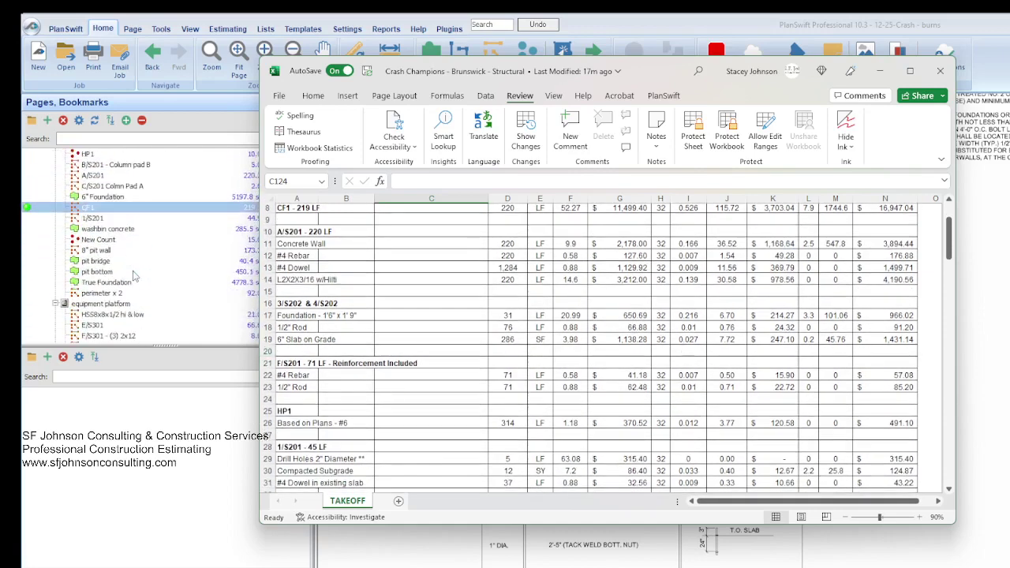
{"action": "left_click", "coordinate": [114, 240]}
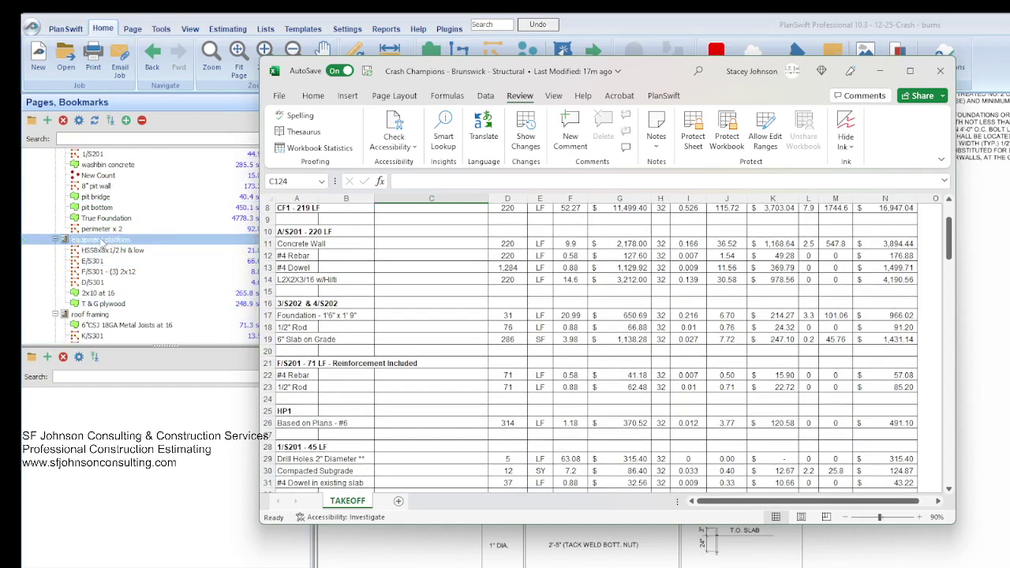
{"action": "scroll", "coordinate": [824, 393], "scroll_direction": "up", "scroll_amount": 3}
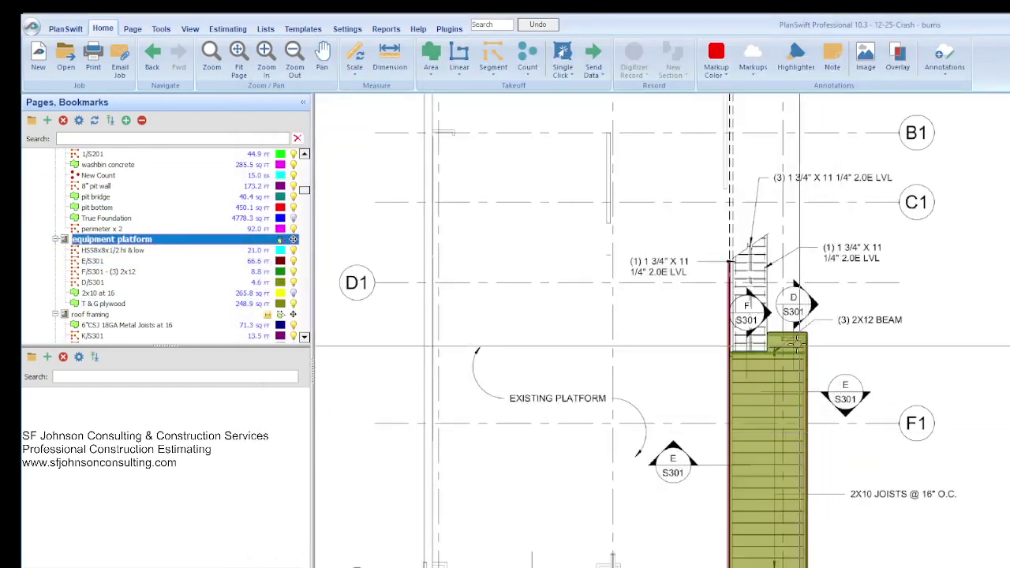
{"action": "scroll", "coordinate": [797, 341], "scroll_direction": "up", "scroll_amount": 3}
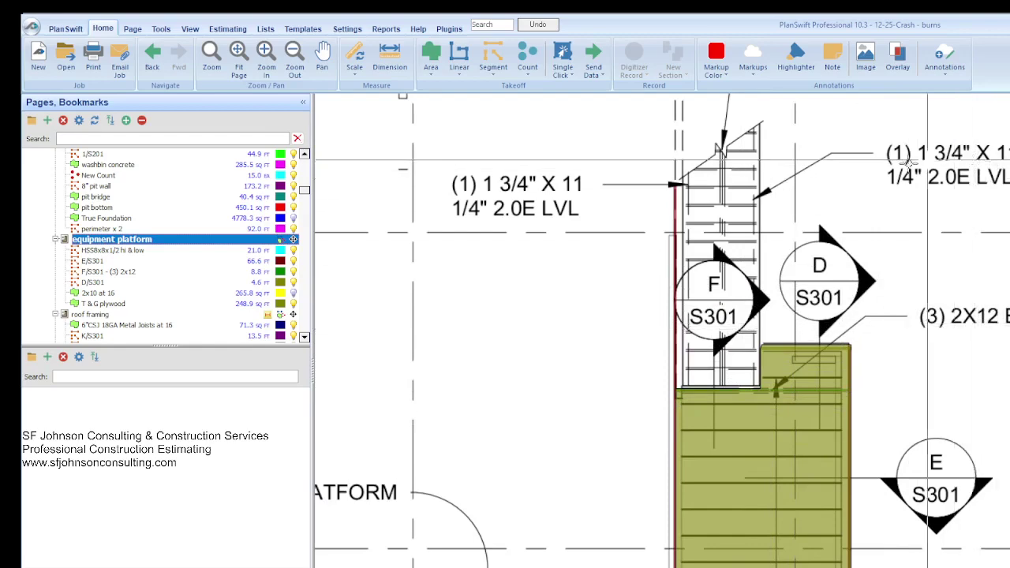
{"action": "scroll", "coordinate": [912, 163], "scroll_direction": "down", "scroll_amount": 4}
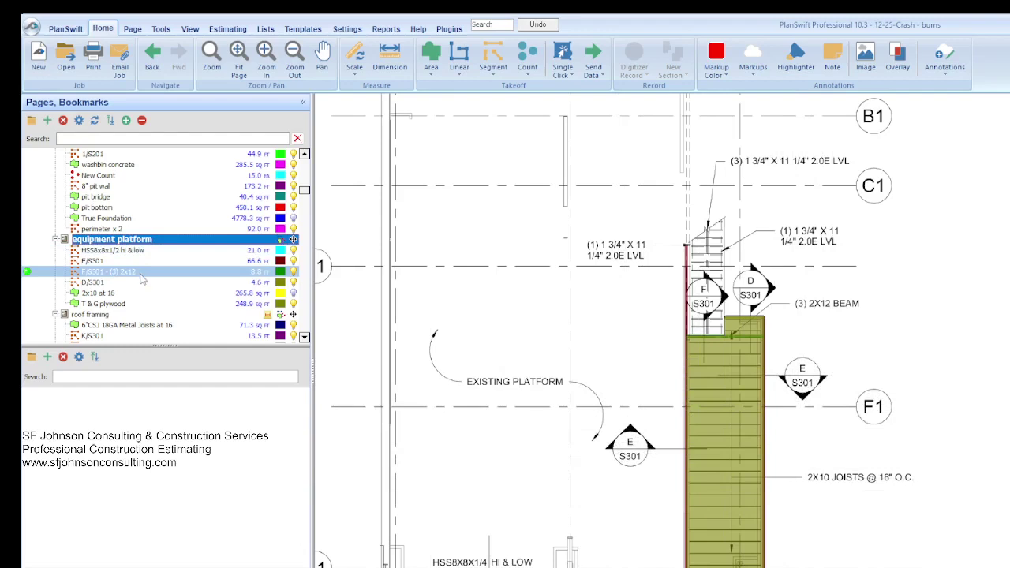
Open the S301 detail page from the page list.
{"action": "scroll", "coordinate": [142, 281], "scroll_direction": "down", "scroll_amount": 10}
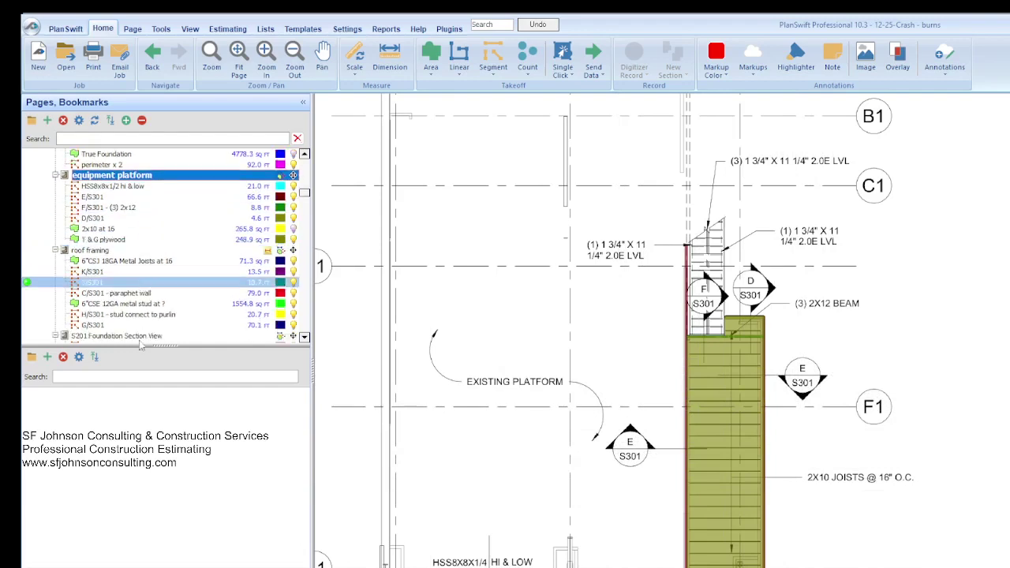
{"action": "mouse_move", "coordinate": [95, 282]}
{"action": "left_mouse_down"}
{"action": "mouse_move", "coordinate": [95, 305]}
{"action": "mouse_move", "coordinate": [94, 276]}
{"action": "left_mouse_up"}
{"action": "left_click", "coordinate": [90, 272]}
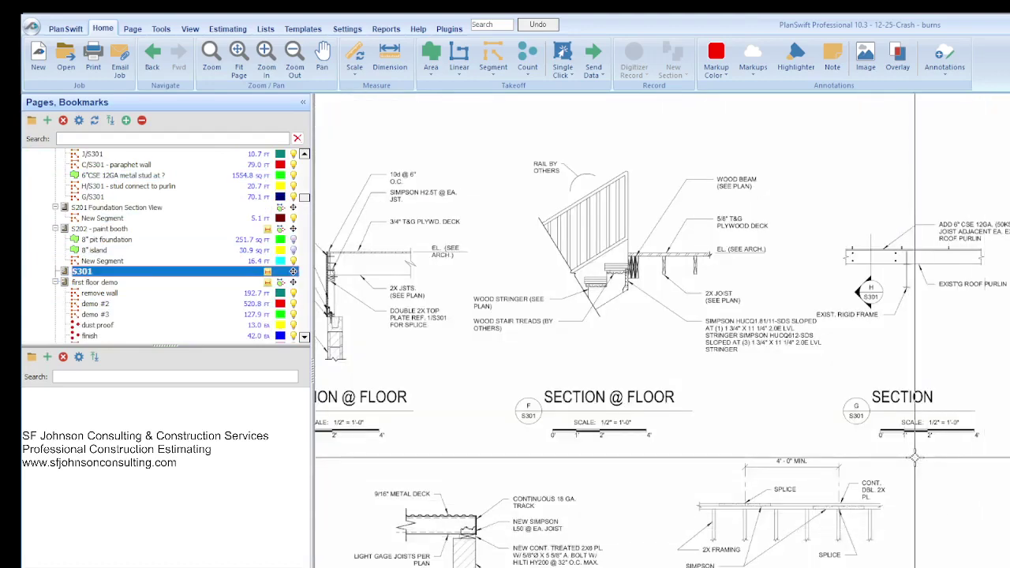
Examine floor section E/S301 for its 2x10 rim, 2x4 studs, Simpson SP1 connectors, treated plate bolts and double 2x top plate.
{"action": "scroll", "coordinate": [432, 427], "scroll_direction": "down", "scroll_amount": 2}
{"action": "scroll", "coordinate": [431, 384], "scroll_direction": "up", "scroll_amount": 2}
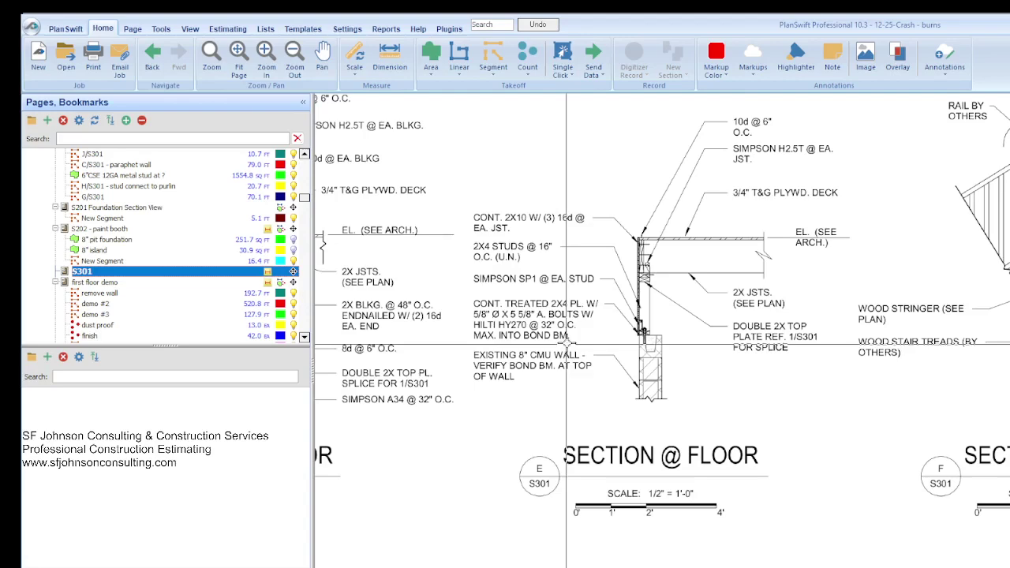
{"action": "scroll", "coordinate": [491, 299], "scroll_direction": "up", "scroll_amount": 1}
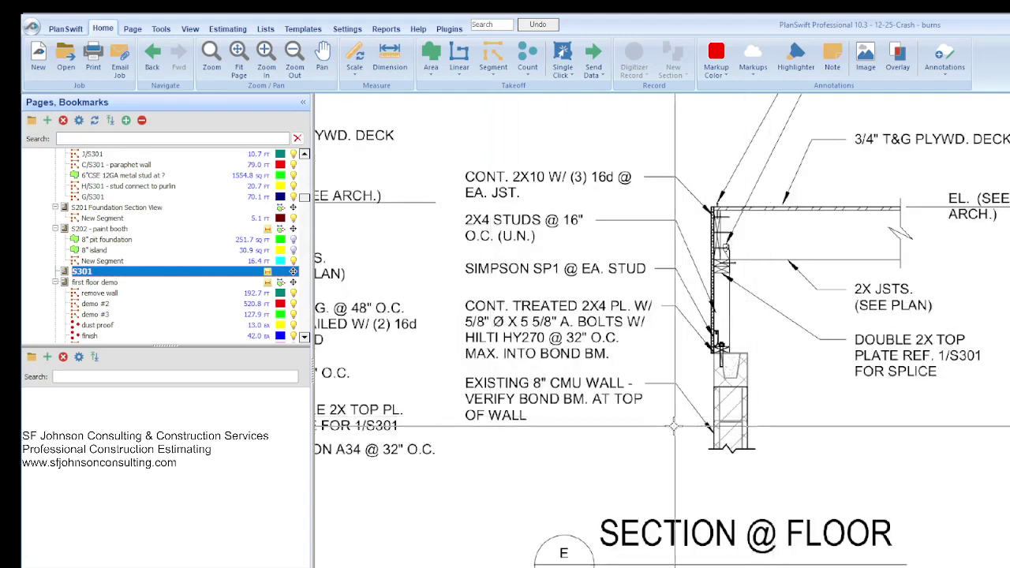
{"action": "scroll", "coordinate": [673, 426], "scroll_direction": "down", "scroll_amount": 1}
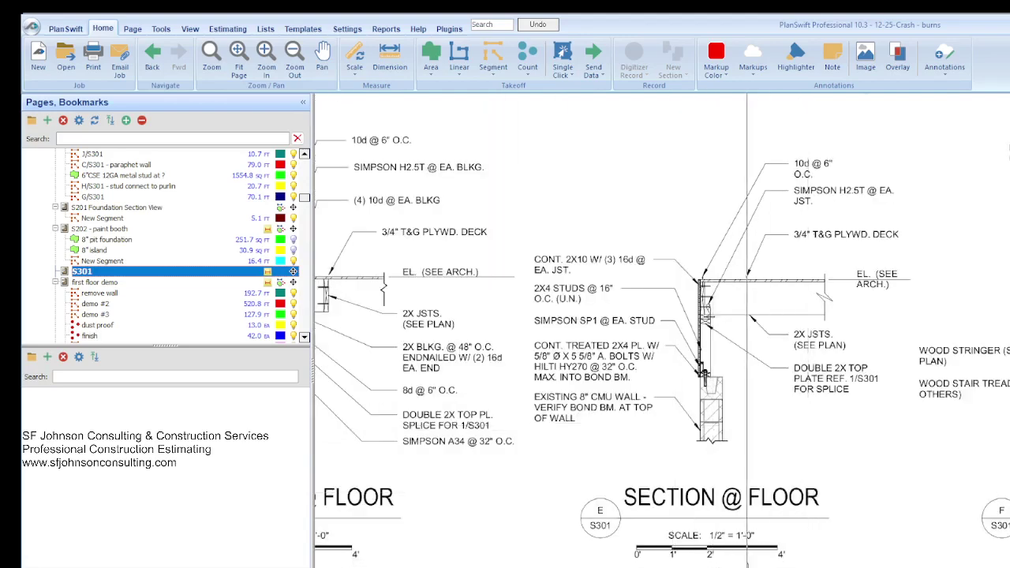
{"action": "scroll", "coordinate": [592, 292], "scroll_direction": "up", "scroll_amount": 2}
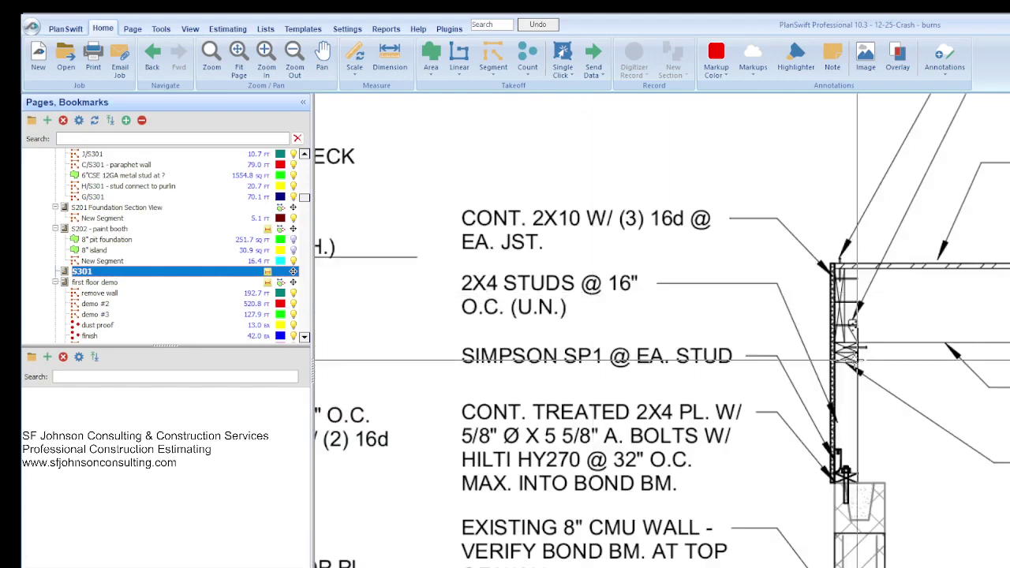
{"action": "scroll", "coordinate": [829, 414], "scroll_direction": "down", "scroll_amount": 1}
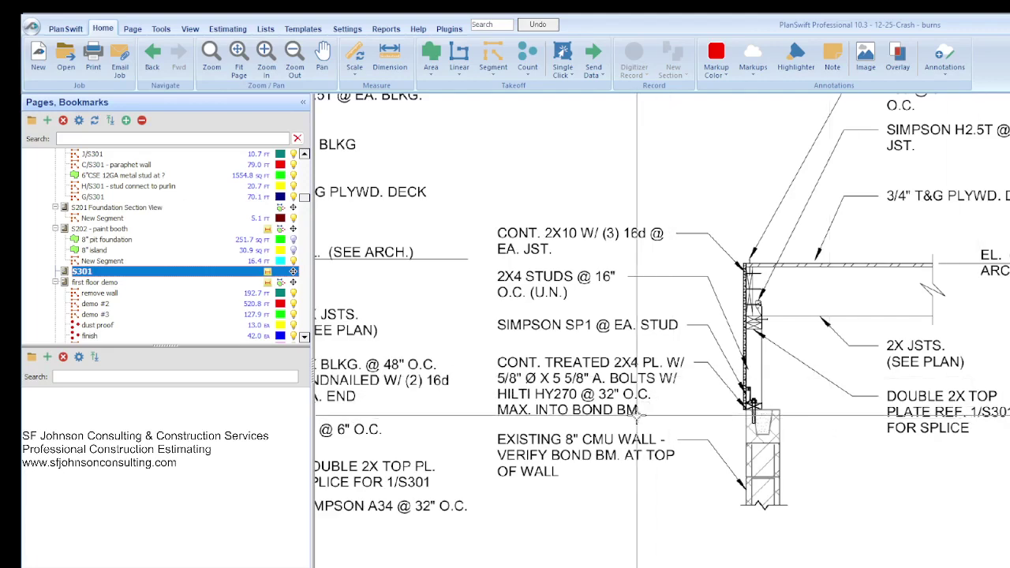
{"action": "scroll", "coordinate": [719, 280], "scroll_direction": "down", "scroll_amount": 2}
{"action": "scroll", "coordinate": [719, 279], "scroll_direction": "up", "scroll_amount": 1}
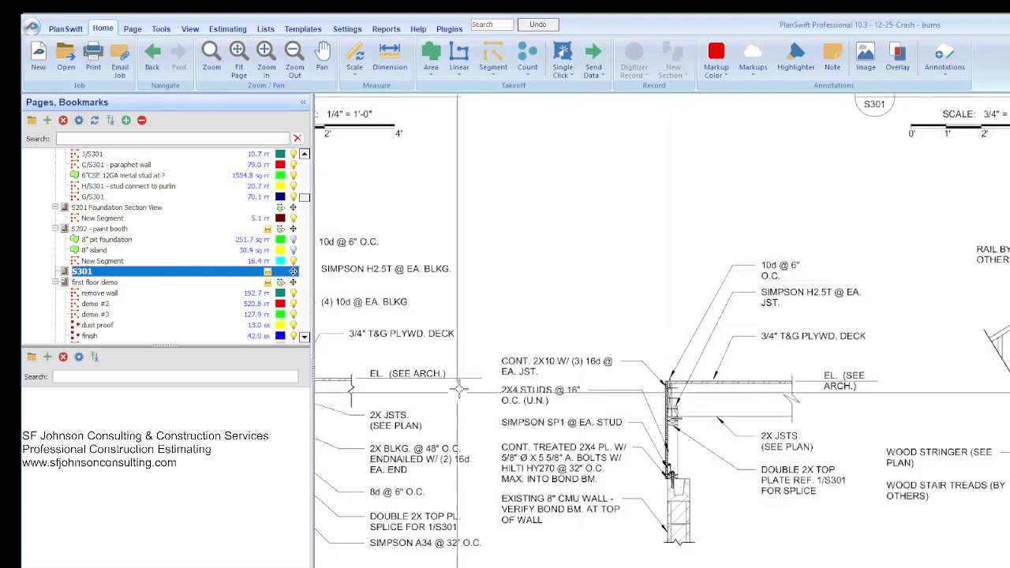
{"action": "scroll", "coordinate": [597, 390], "scroll_direction": "up", "scroll_amount": 1}
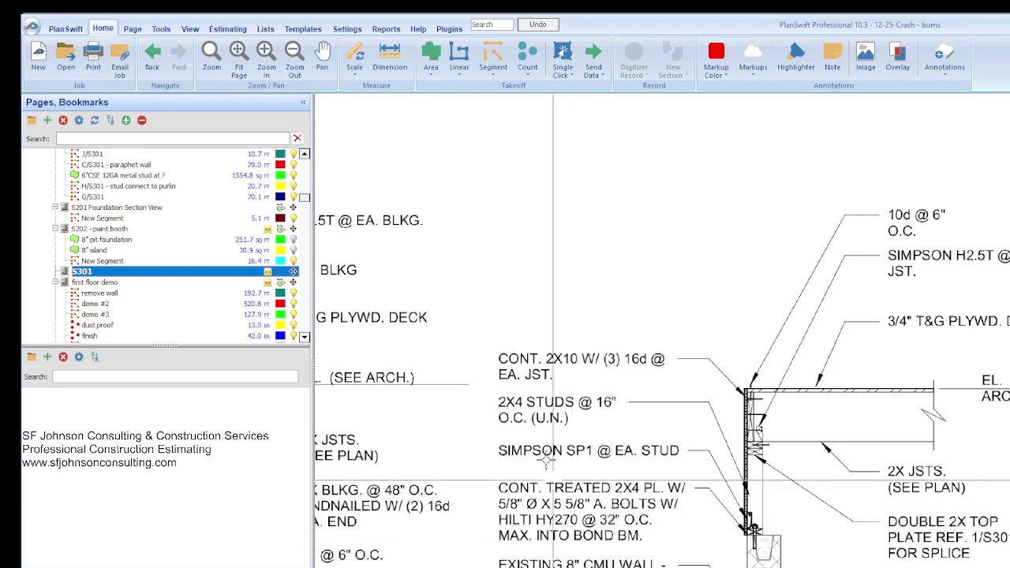
{"action": "scroll", "coordinate": [548, 462], "scroll_direction": "down", "scroll_amount": 3}
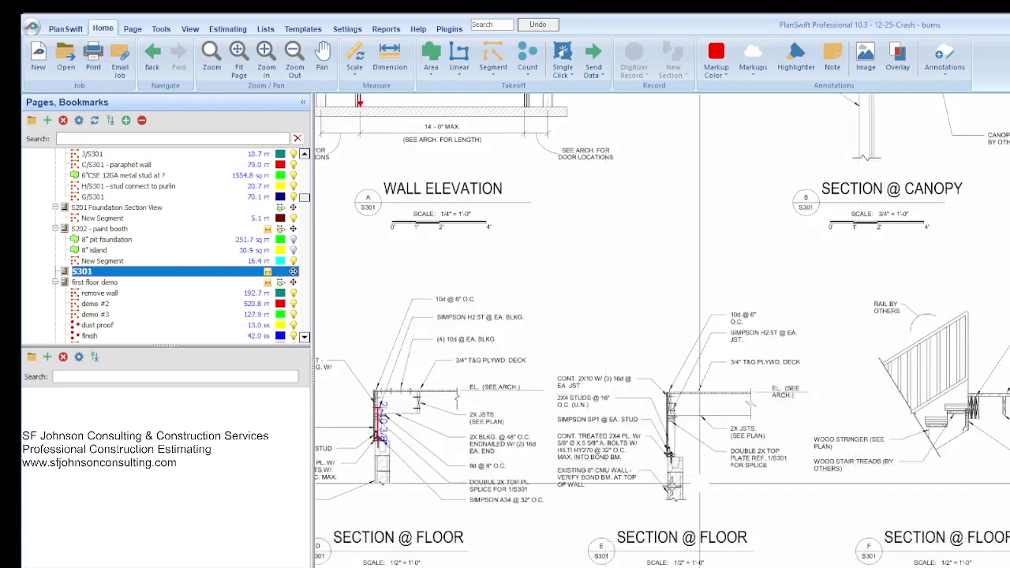
{"action": "scroll", "coordinate": [593, 477], "scroll_direction": "up", "scroll_amount": 3}
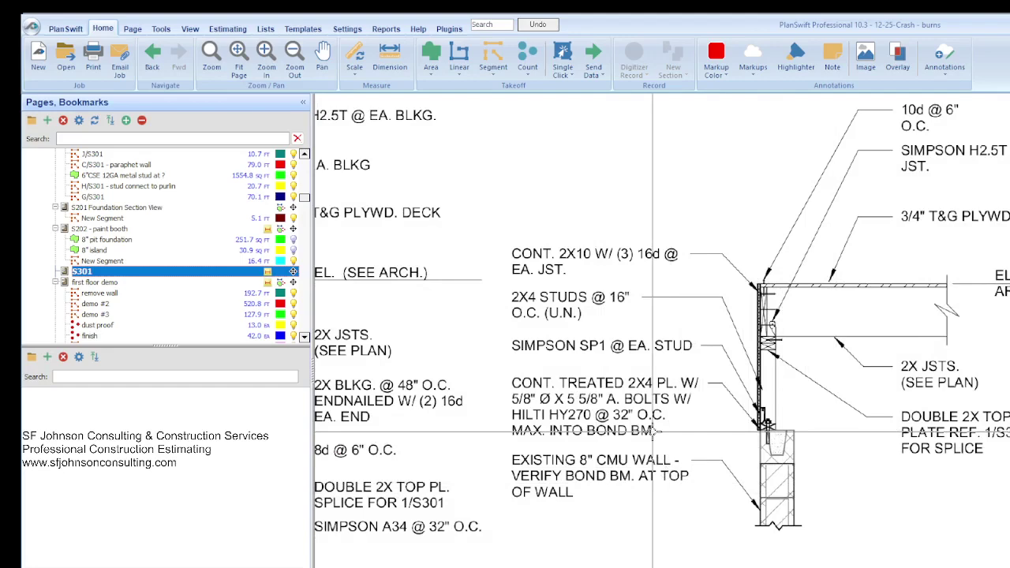
{"action": "scroll", "coordinate": [653, 431], "scroll_direction": "down", "scroll_amount": 2}
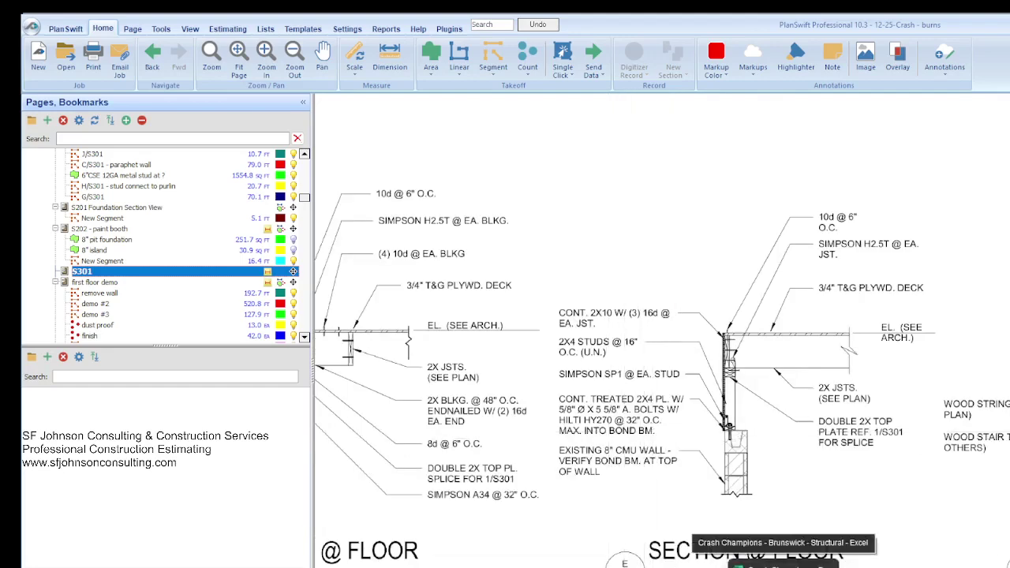
Switch to the Excel takeoff and review the platform joist rows and the B/S301, D/S301, E/S301 and F/S301 rows.
{"action": "left_click", "coordinate": [783, 562]}
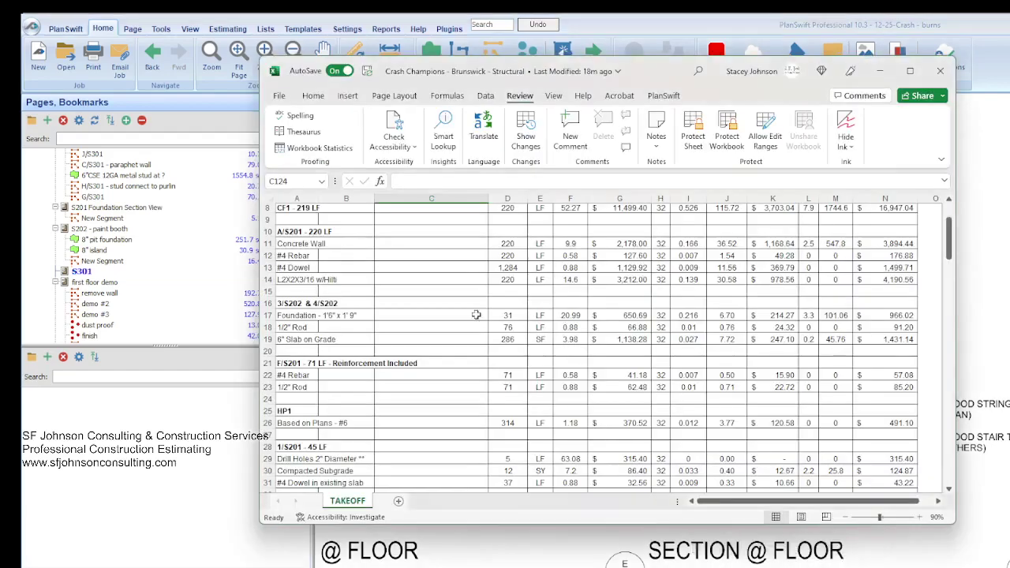
{"action": "scroll", "coordinate": [310, 244], "scroll_direction": "down", "scroll_amount": 6}
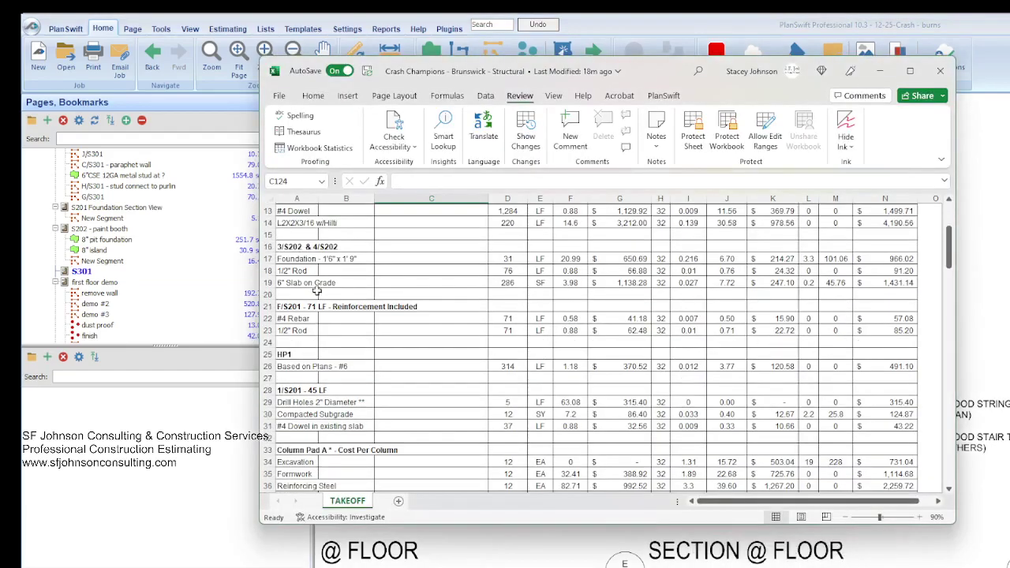
{"action": "scroll", "coordinate": [345, 352], "scroll_direction": "down", "scroll_amount": 6}
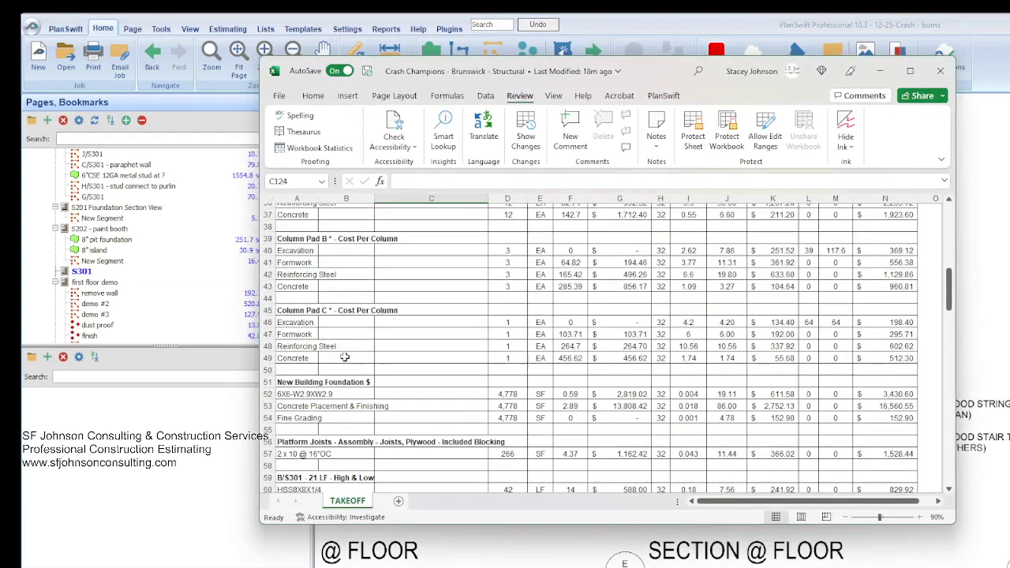
{"action": "scroll", "coordinate": [345, 365], "scroll_direction": "down", "scroll_amount": 4}
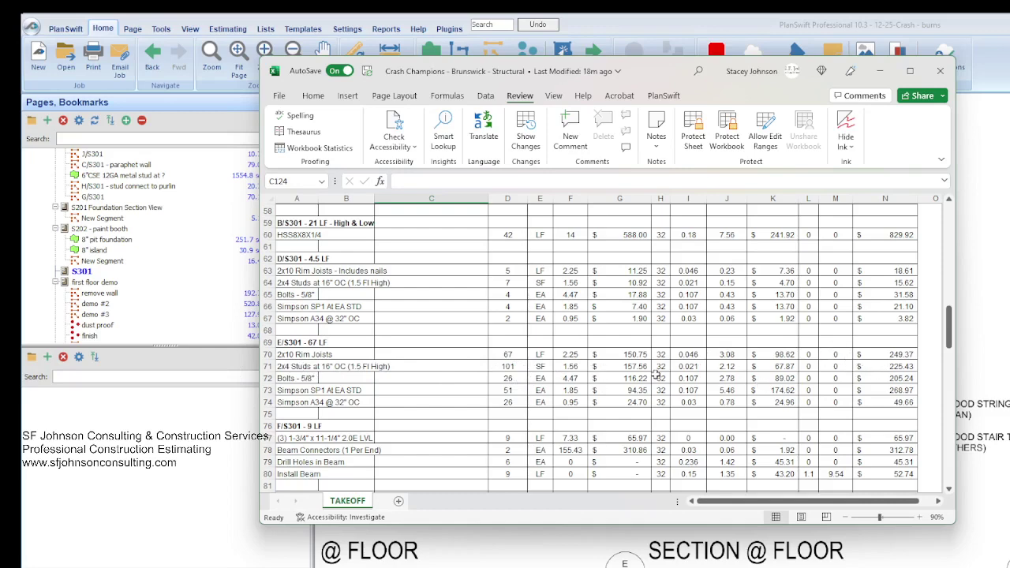
{"action": "scroll", "coordinate": [365, 359], "scroll_direction": "down", "scroll_amount": 2}
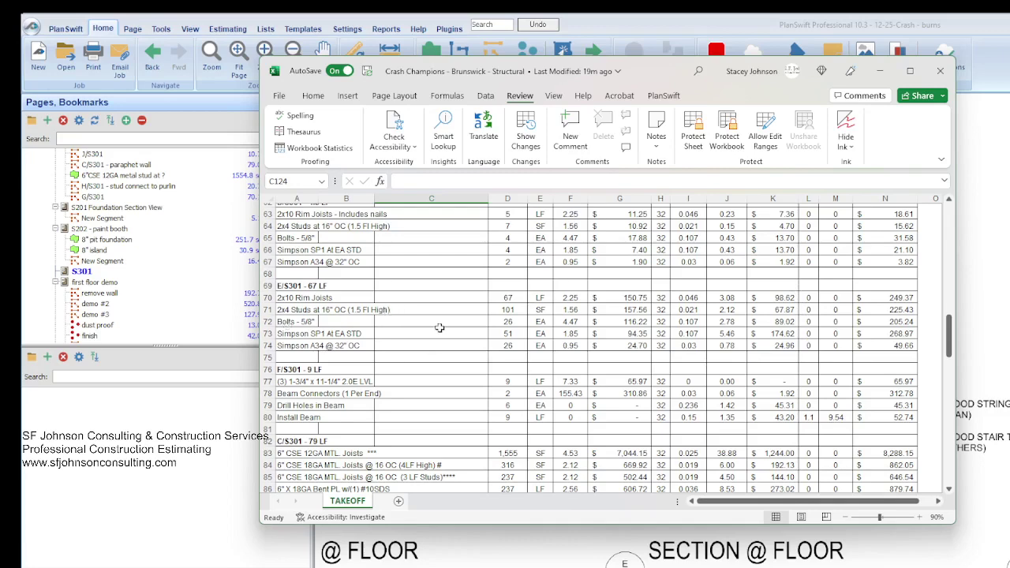
Return to PlanSwift, open the S202 - paint booth page and examine the section at the recess.
{"action": "key", "text": "alt+Tab"}
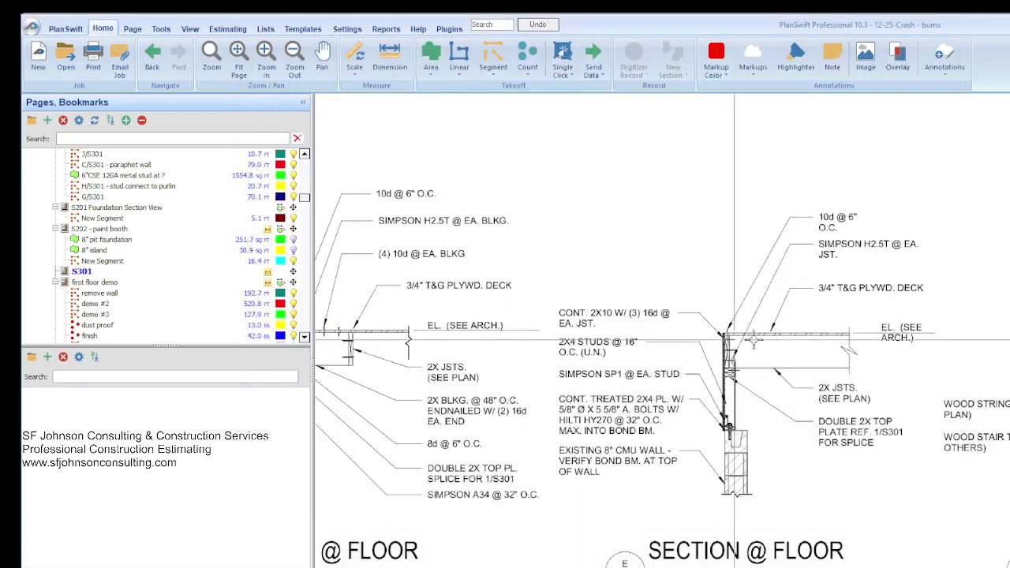
{"action": "left_click", "coordinate": [201, 229]}
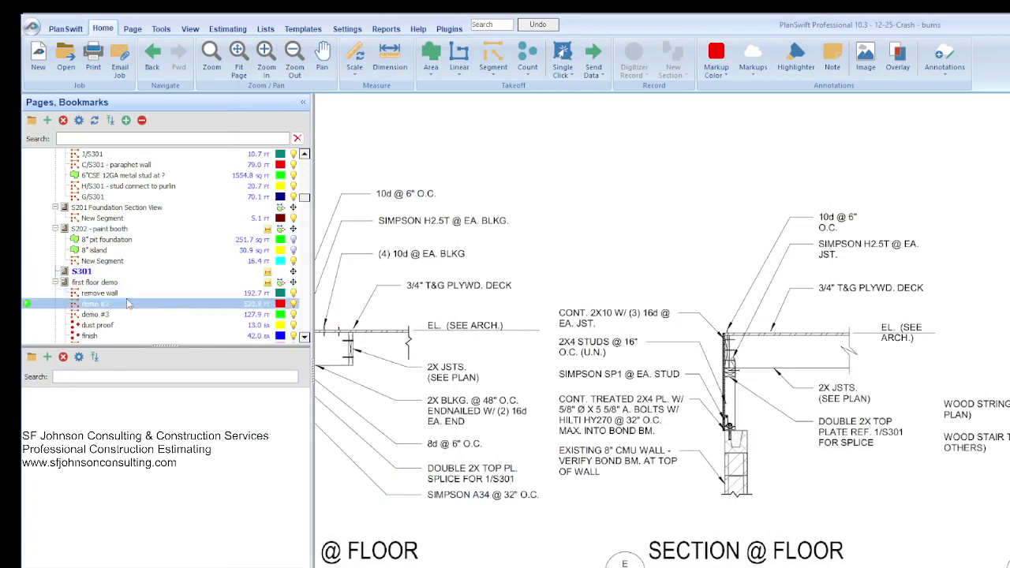
{"action": "left_click", "coordinate": [110, 261]}
{"action": "left_click", "coordinate": [94, 274]}
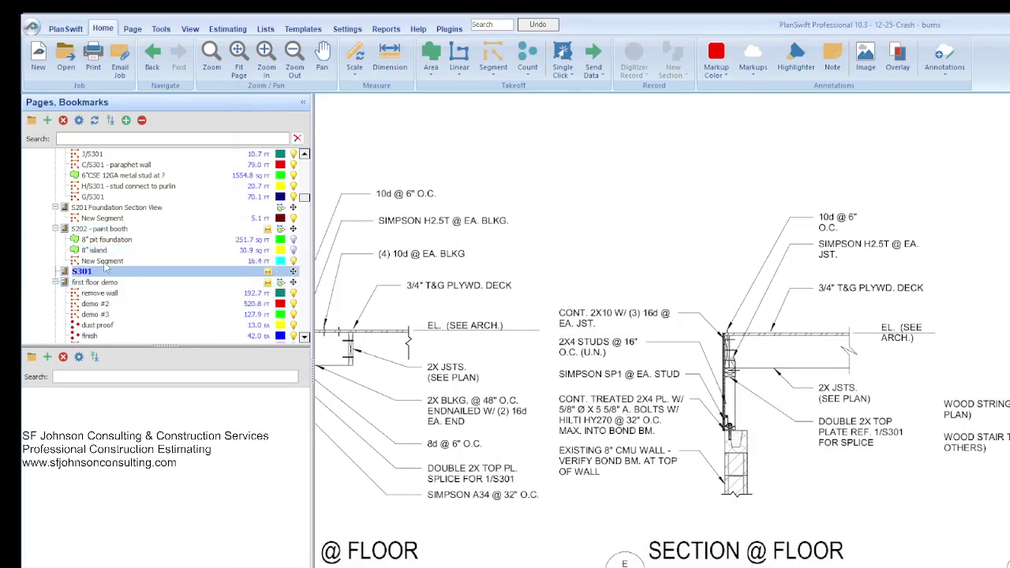
{"action": "left_click_drag", "start_coordinate": [105, 269], "coordinate": [96, 235]}
{"action": "left_click", "coordinate": [96, 232]}
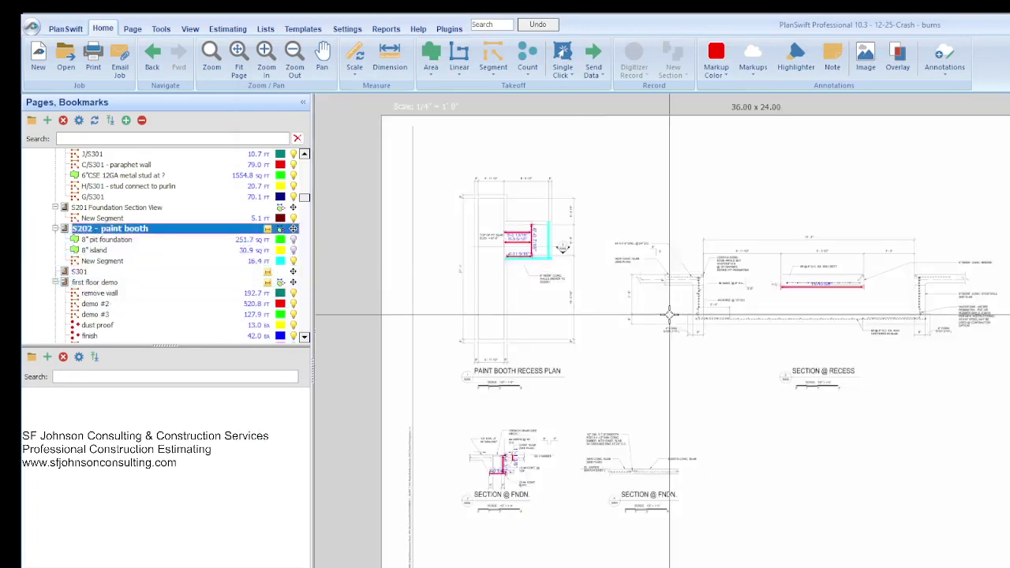
{"action": "scroll", "coordinate": [640, 288], "scroll_direction": "up", "scroll_amount": 3}
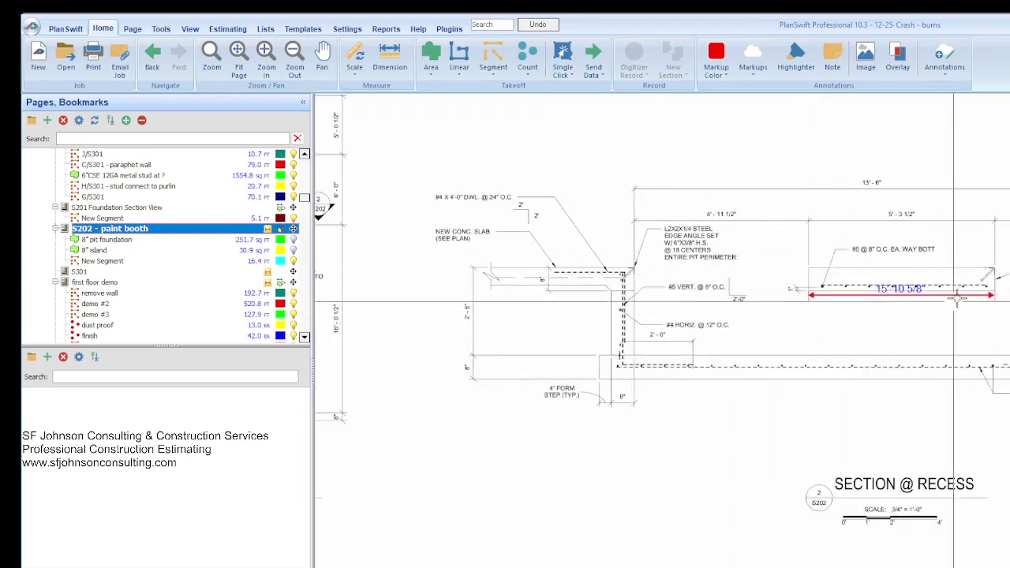
{"action": "scroll", "coordinate": [727, 495], "scroll_direction": "down", "scroll_amount": 5}
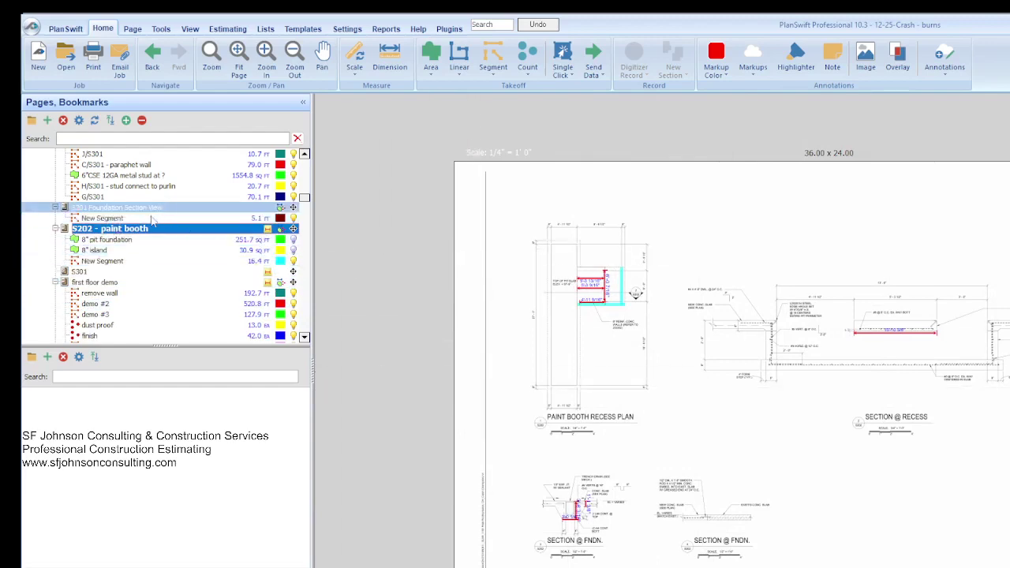
Open the roof framing plan at the 6" CSE 12GA metal stud area and examine the parapet note and lintel L1 at A/S301.
{"action": "scroll", "coordinate": [182, 240], "scroll_direction": "up", "scroll_amount": 2}
{"action": "left_click", "coordinate": [150, 240]}
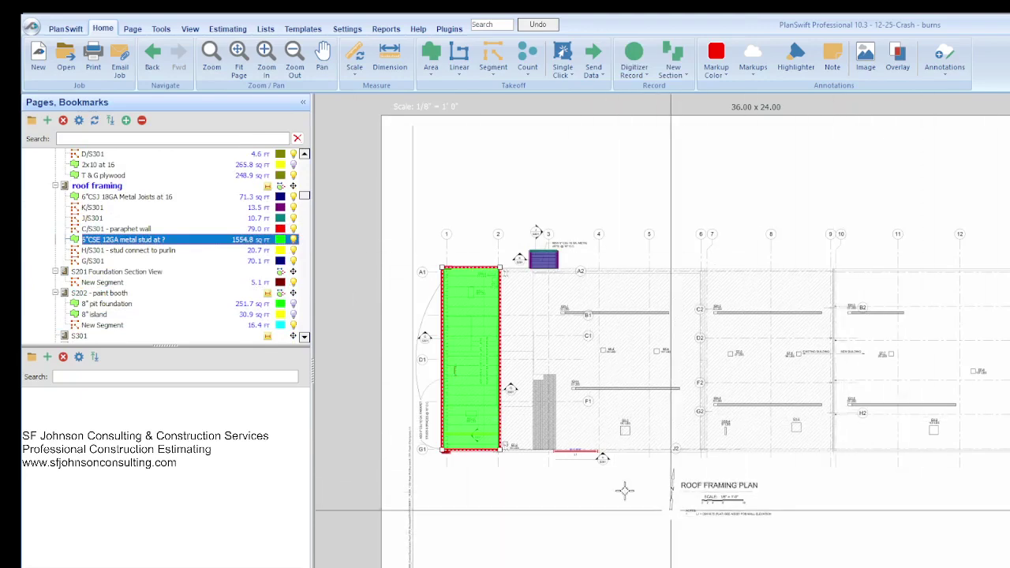
{"action": "scroll", "coordinate": [395, 341], "scroll_direction": "up", "scroll_amount": 2}
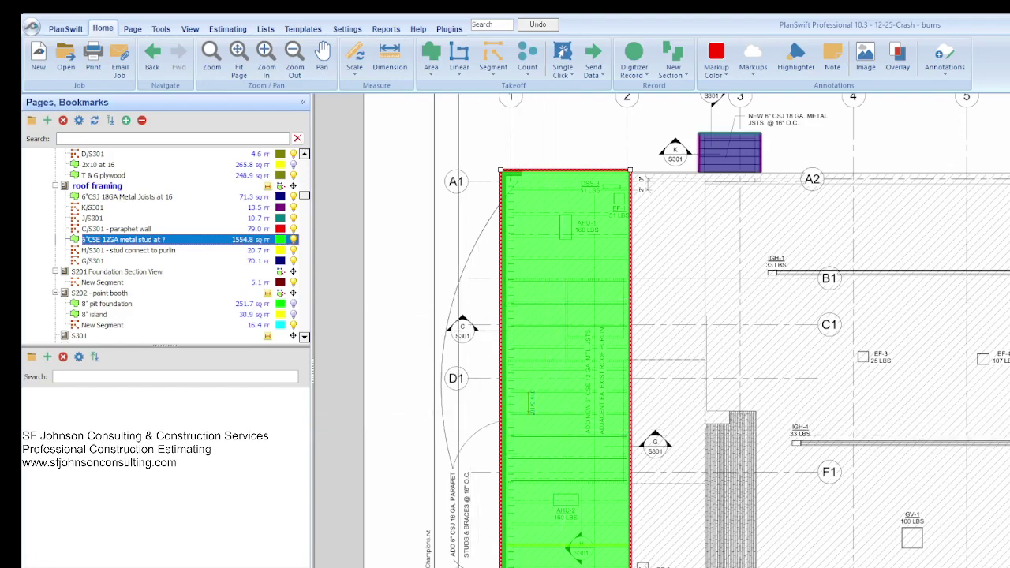
{"action": "scroll", "coordinate": [448, 552], "scroll_direction": "up", "scroll_amount": 2}
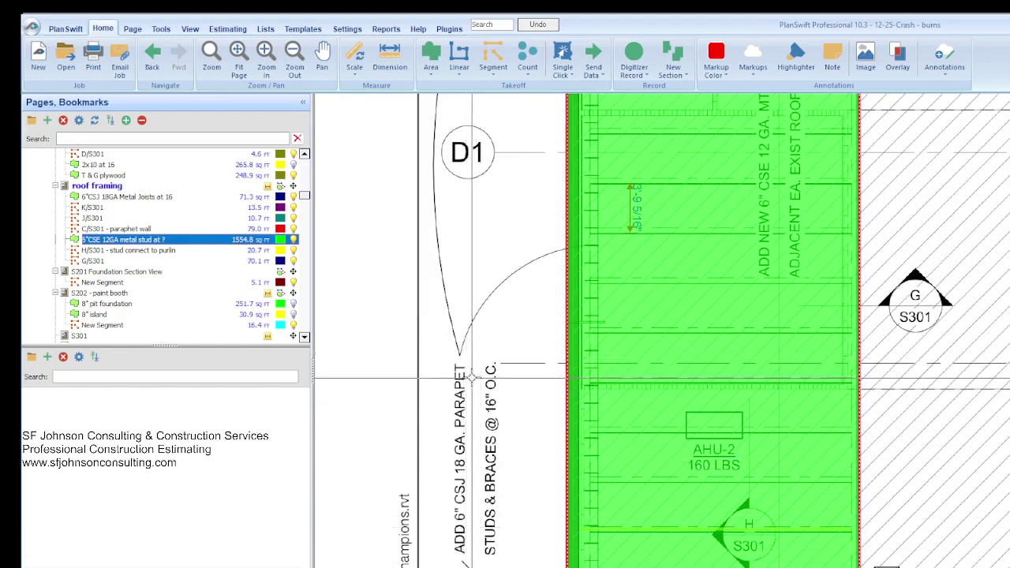
{"action": "scroll", "coordinate": [567, 267], "scroll_direction": "down", "scroll_amount": 2}
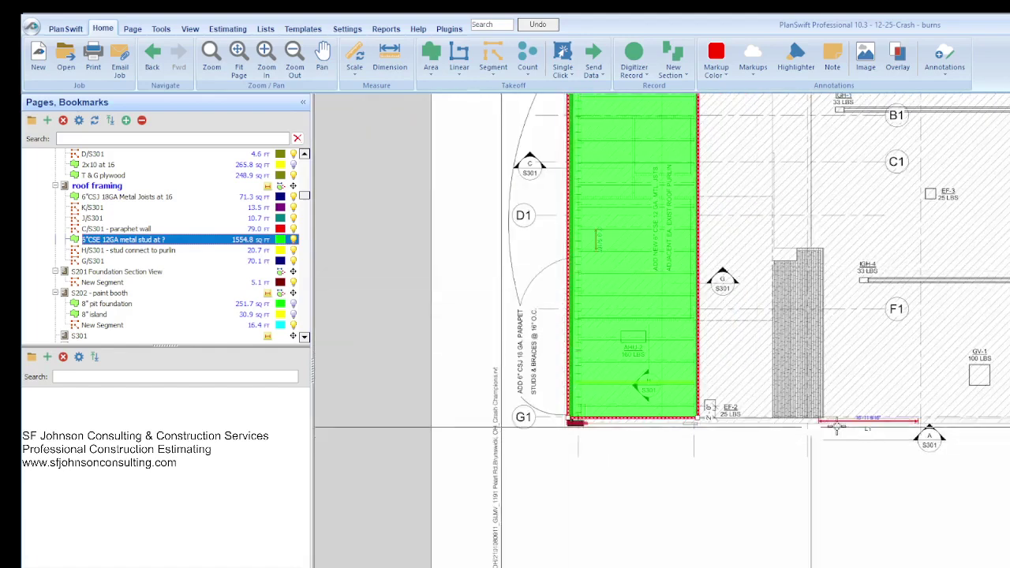
{"action": "scroll", "coordinate": [546, 481], "scroll_direction": "down", "scroll_amount": 2}
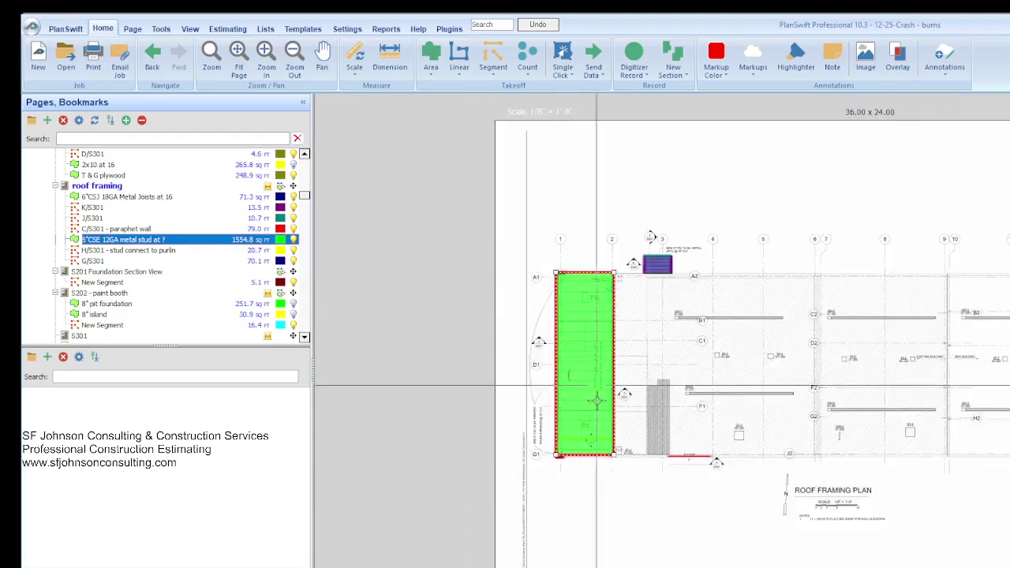
{"action": "scroll", "coordinate": [676, 457], "scroll_direction": "up", "scroll_amount": 5}
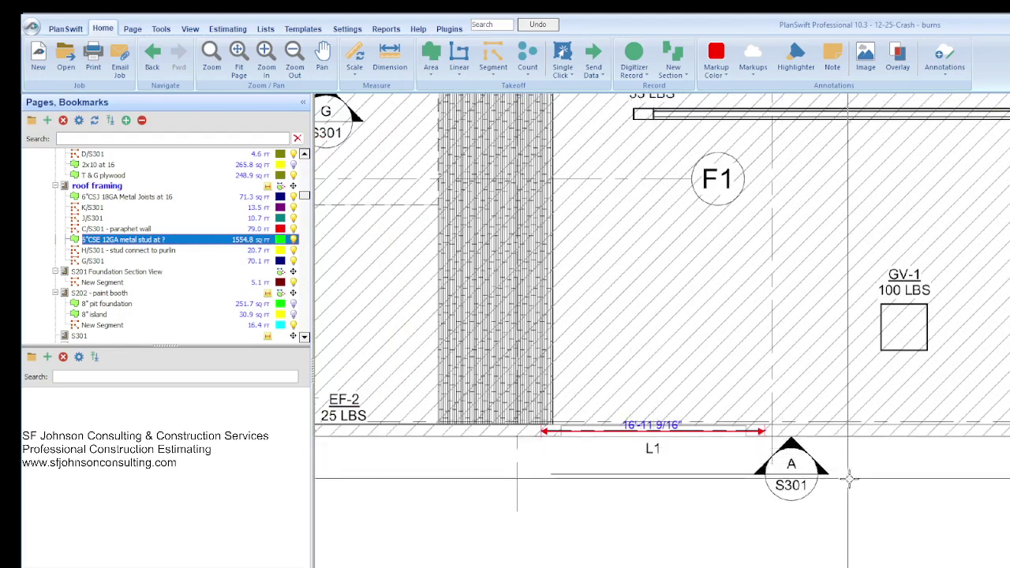
{"action": "scroll", "coordinate": [800, 475], "scroll_direction": "up", "scroll_amount": 1}
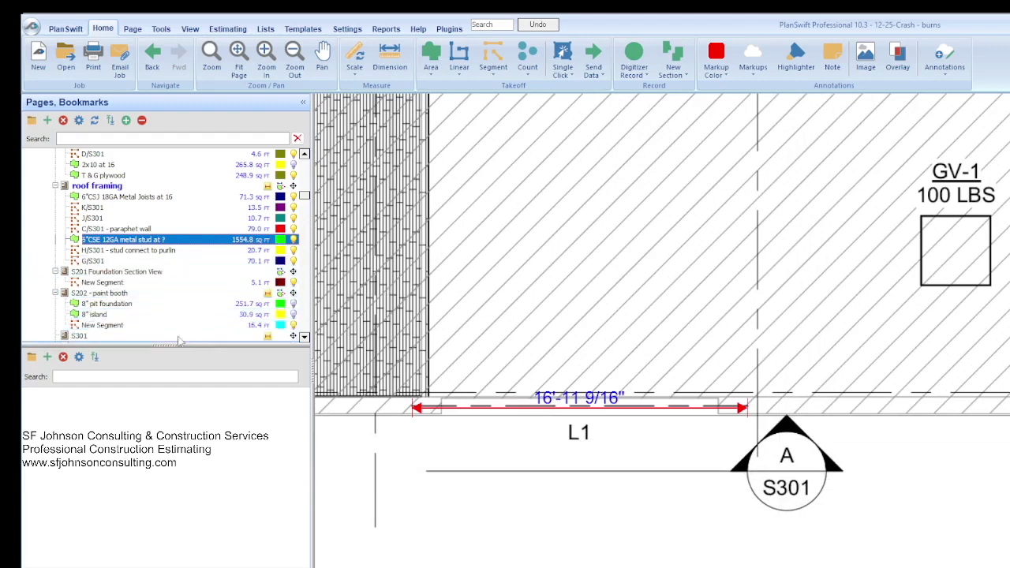
Open the S301 page and examine wall elevation A for the new C8X18.75 header and the doubled 8" CSJ studs.
{"action": "scroll", "coordinate": [114, 298], "scroll_direction": "down", "scroll_amount": 1}
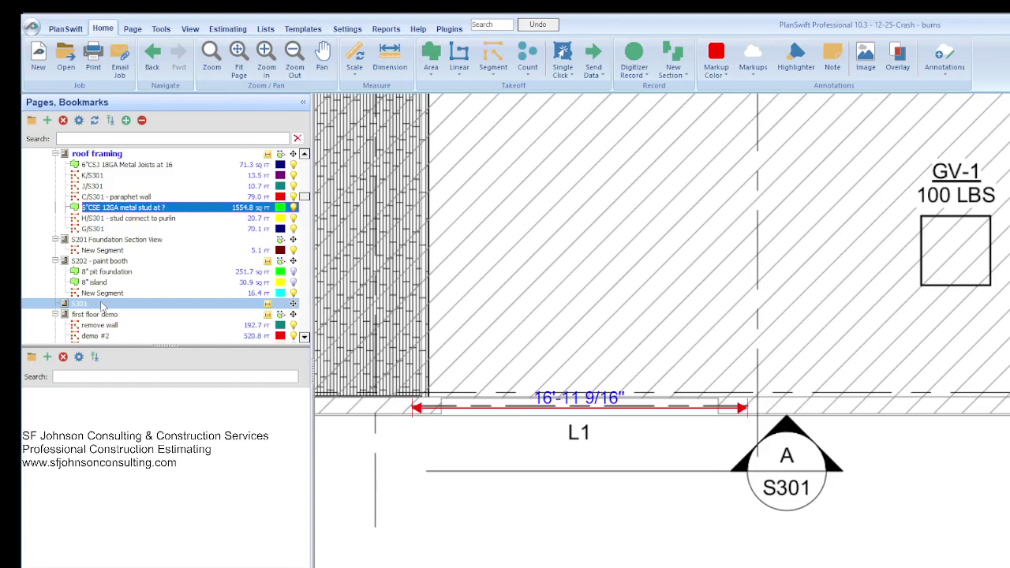
{"action": "left_click", "coordinate": [101, 305]}
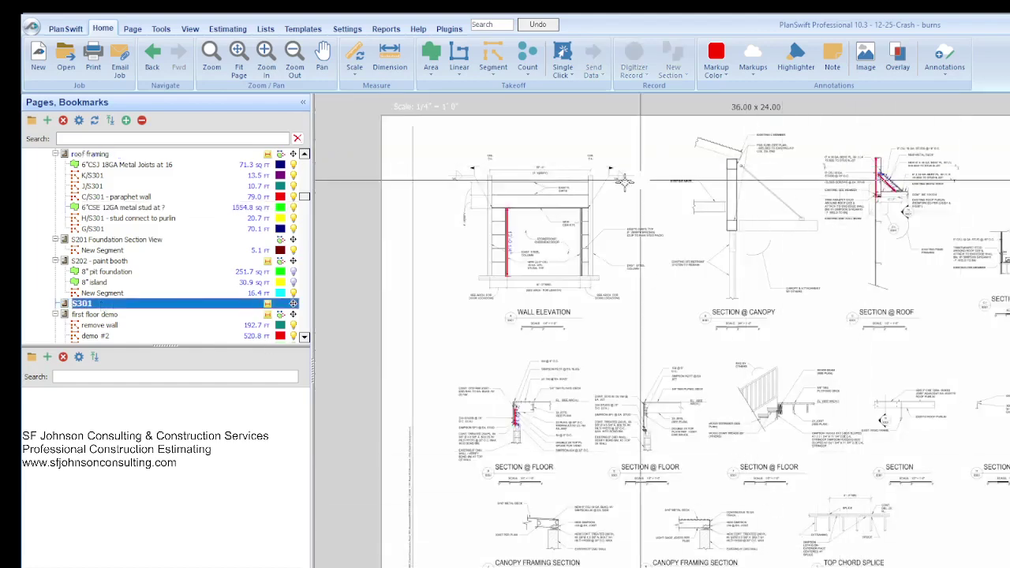
{"action": "scroll", "coordinate": [505, 195], "scroll_direction": "up", "scroll_amount": 5}
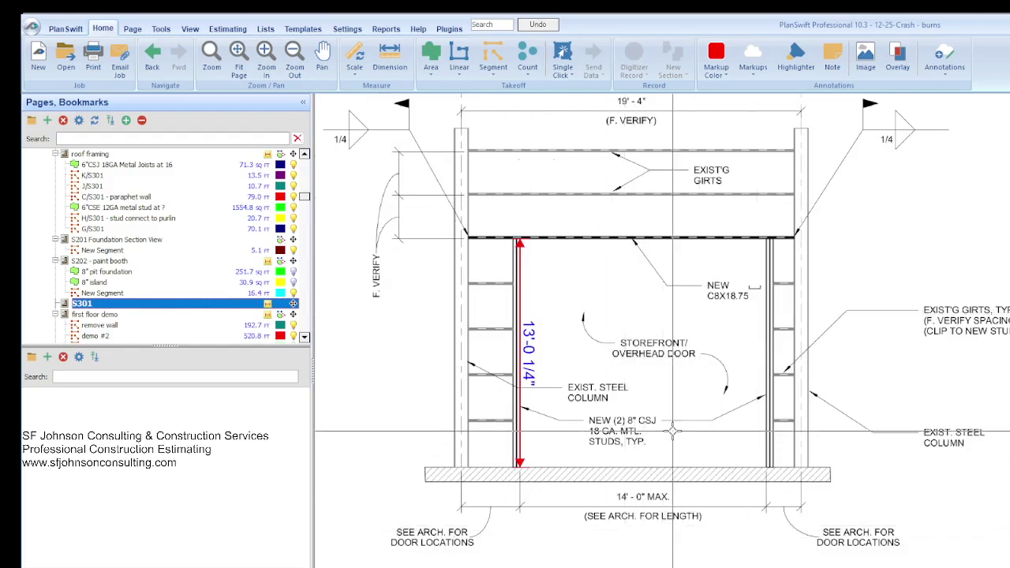
{"action": "scroll", "coordinate": [714, 268], "scroll_direction": "up", "scroll_amount": 2}
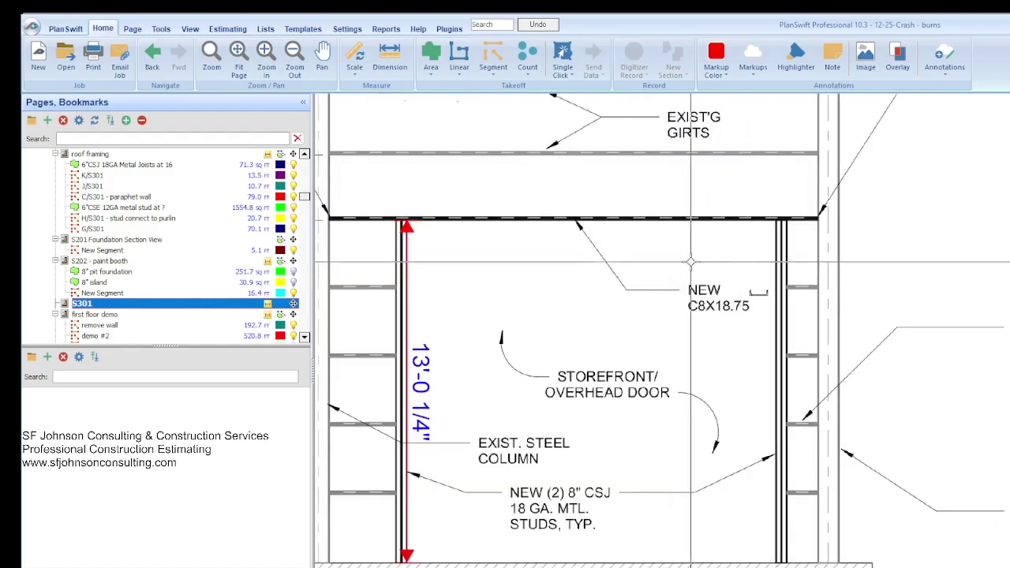
{"action": "scroll", "coordinate": [534, 287], "scroll_direction": "down", "scroll_amount": 2}
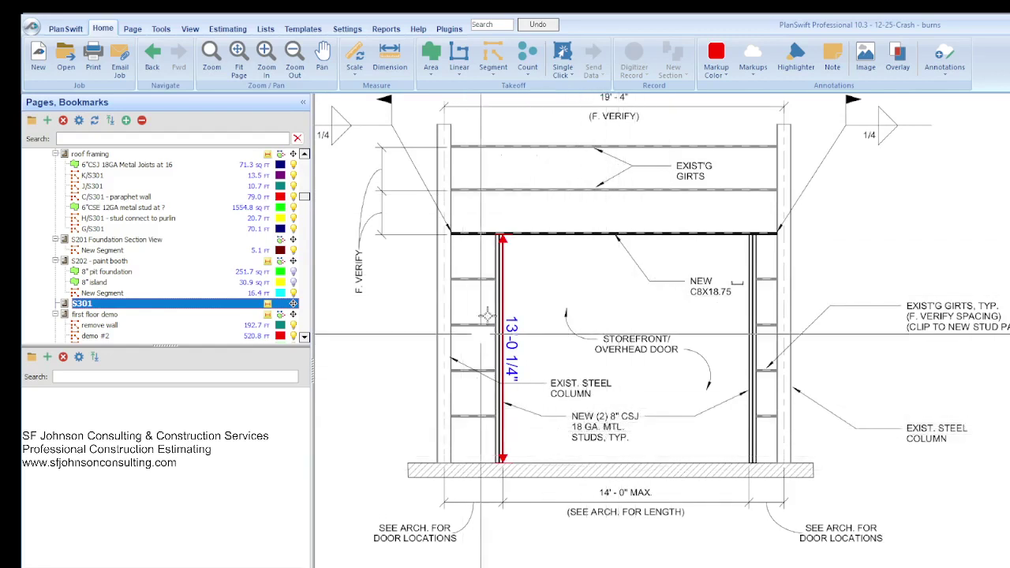
Examine the C8X18.75 header callout and channel symbol on wall elevation A, including the storefront/overhead door opening down to the elevation title.
{"action": "scroll", "coordinate": [713, 272], "scroll_direction": "up", "scroll_amount": 3}
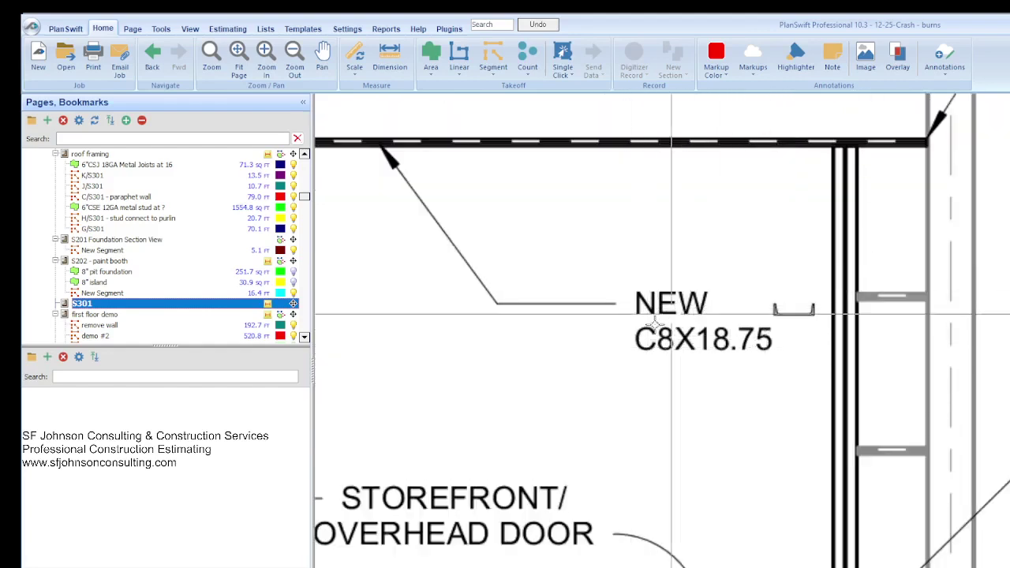
{"action": "scroll", "coordinate": [794, 377], "scroll_direction": "down", "scroll_amount": 1}
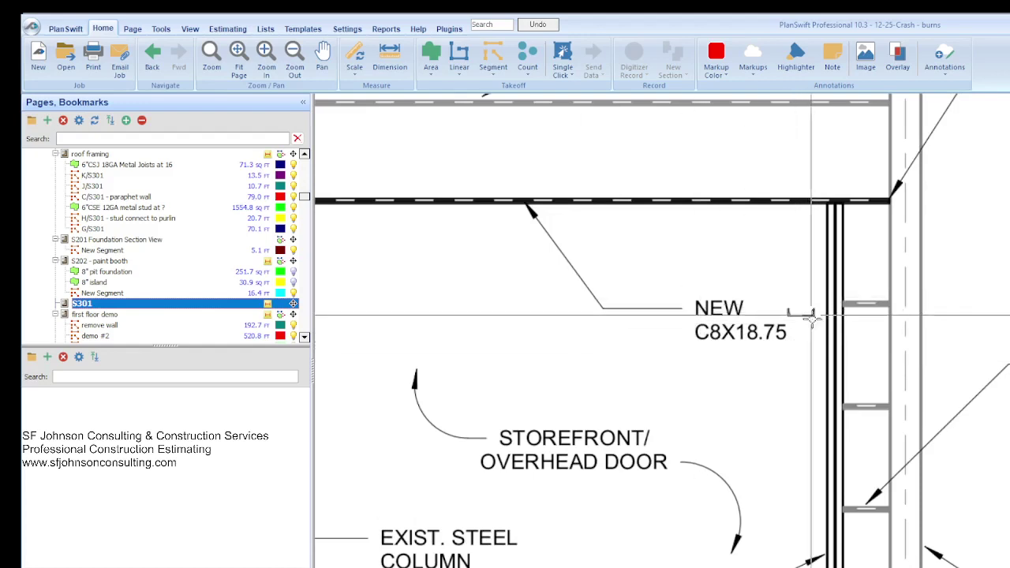
{"action": "scroll", "coordinate": [782, 348], "scroll_direction": "down", "scroll_amount": 3}
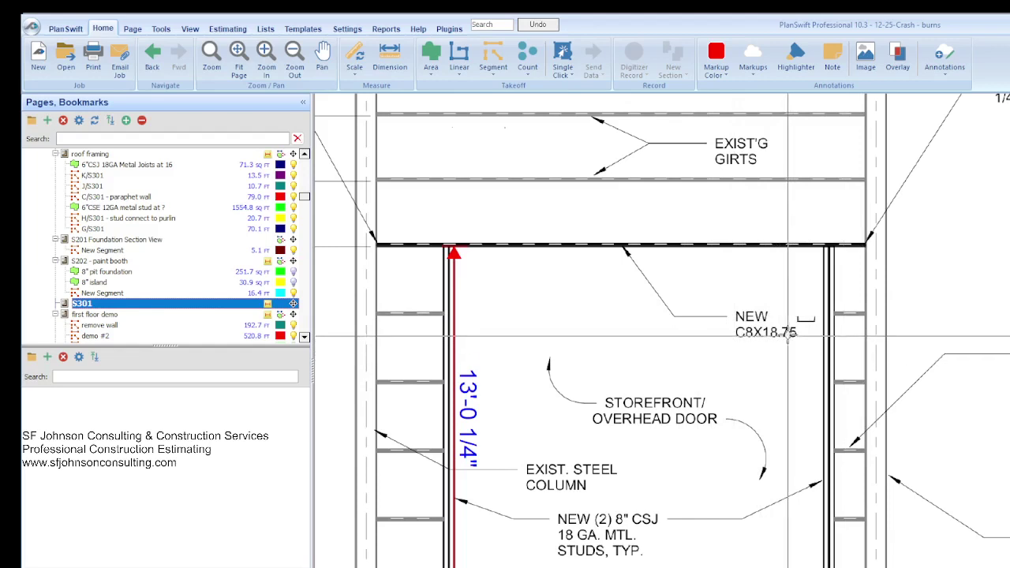
{"action": "scroll", "coordinate": [790, 351], "scroll_direction": "up", "scroll_amount": 3}
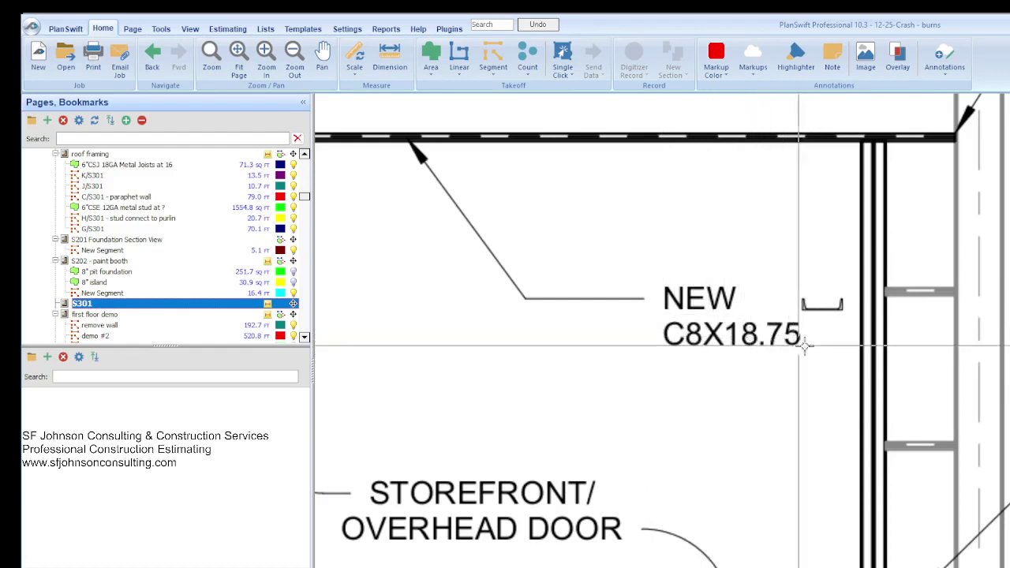
{"action": "scroll", "coordinate": [830, 342], "scroll_direction": "down", "scroll_amount": 1}
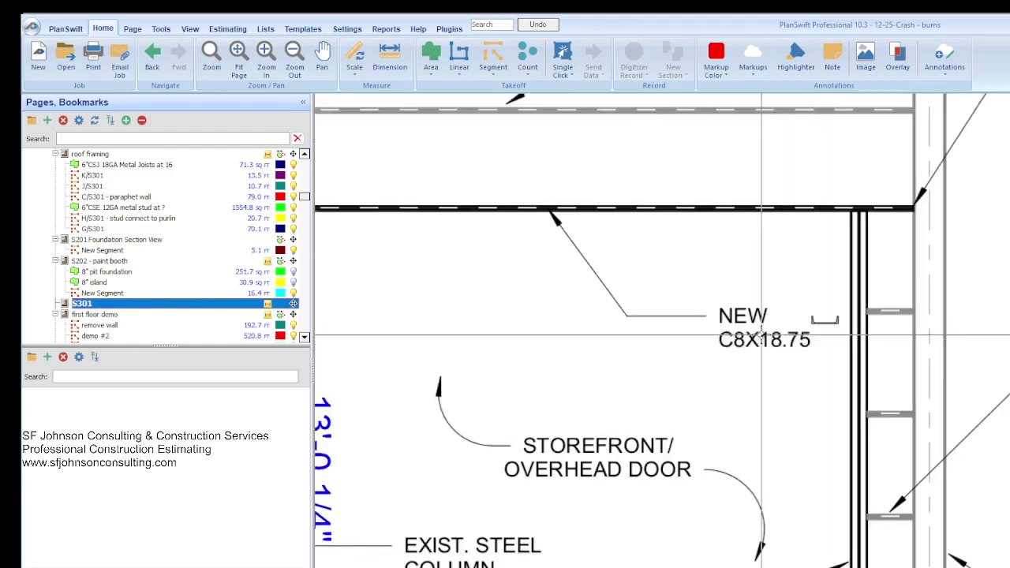
{"action": "scroll", "coordinate": [767, 339], "scroll_direction": "up", "scroll_amount": 2}
{"action": "scroll", "coordinate": [849, 347], "scroll_direction": "down", "scroll_amount": 3}
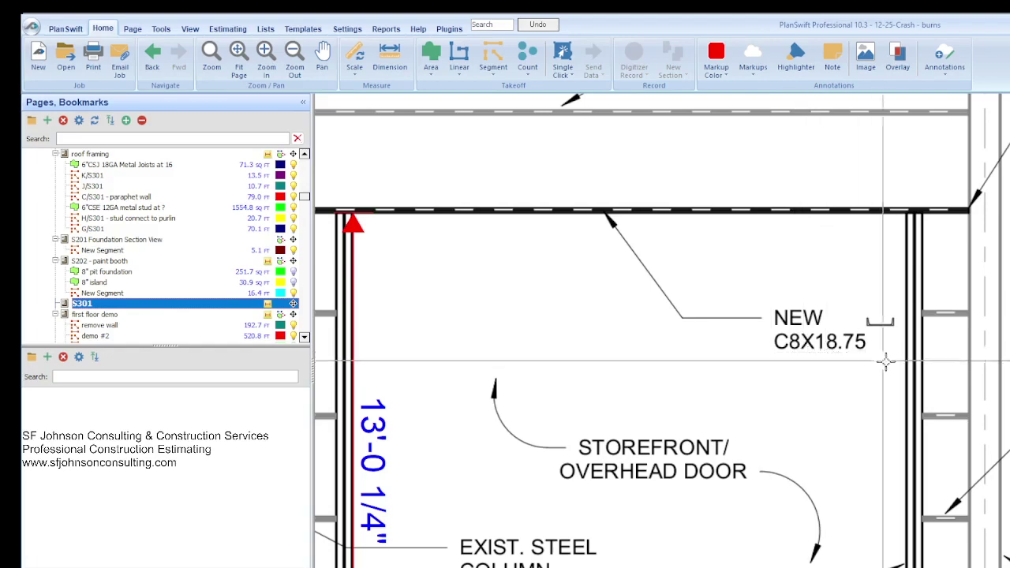
{"action": "scroll", "coordinate": [887, 365], "scroll_direction": "down", "scroll_amount": 3}
{"action": "scroll", "coordinate": [829, 343], "scroll_direction": "up", "scroll_amount": 2}
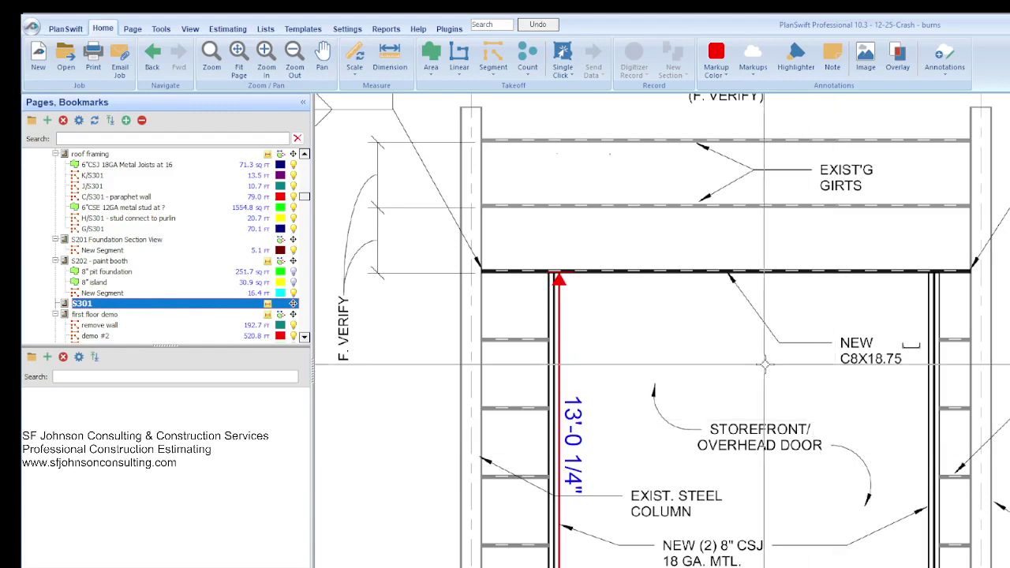
{"action": "scroll", "coordinate": [713, 367], "scroll_direction": "down", "scroll_amount": 2}
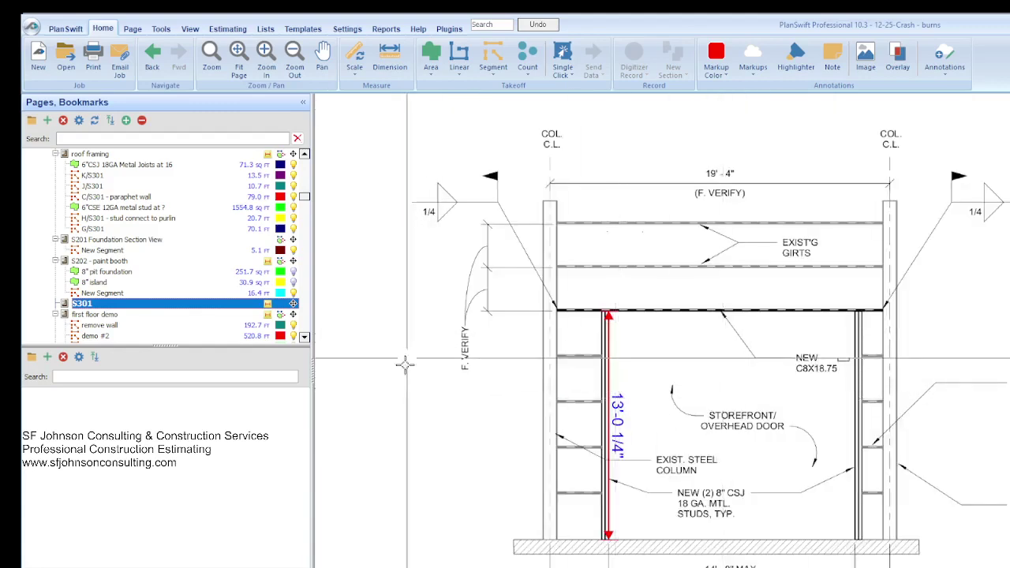
{"action": "scroll", "coordinate": [624, 363], "scroll_direction": "down", "scroll_amount": 2}
{"action": "scroll", "coordinate": [702, 538], "scroll_direction": "up", "scroll_amount": 2}
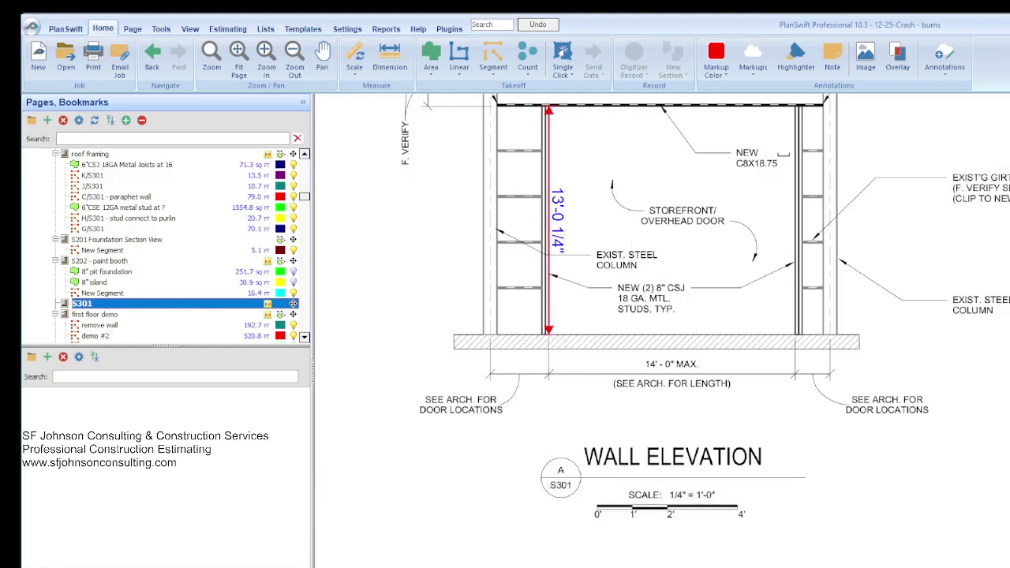
Switch to the Excel takeoff and review the rows from C/S301 down to the A/S301 lintel L1 section.
{"action": "key", "text": "alt+Tab"}
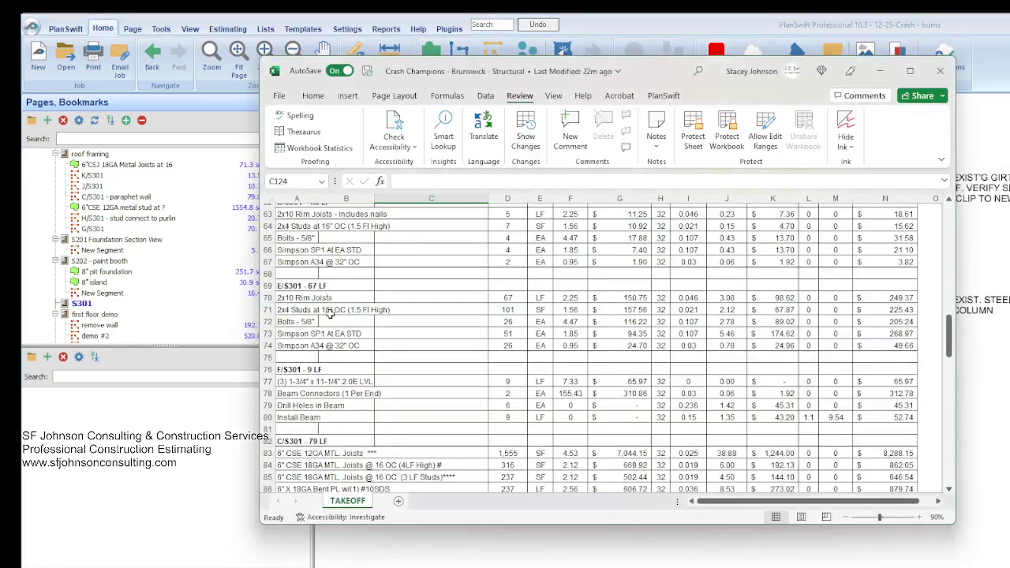
{"action": "scroll", "coordinate": [324, 324], "scroll_direction": "up", "scroll_amount": 1}
{"action": "scroll", "coordinate": [325, 335], "scroll_direction": "down", "scroll_amount": 2}
{"action": "scroll", "coordinate": [360, 391], "scroll_direction": "down", "scroll_amount": 6}
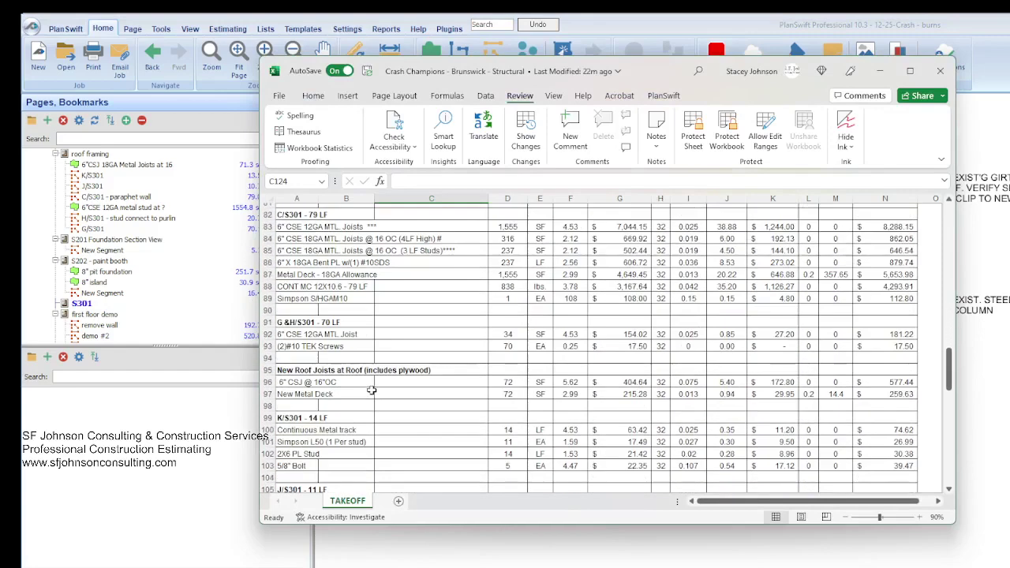
{"action": "scroll", "coordinate": [372, 390], "scroll_direction": "down", "scroll_amount": 5}
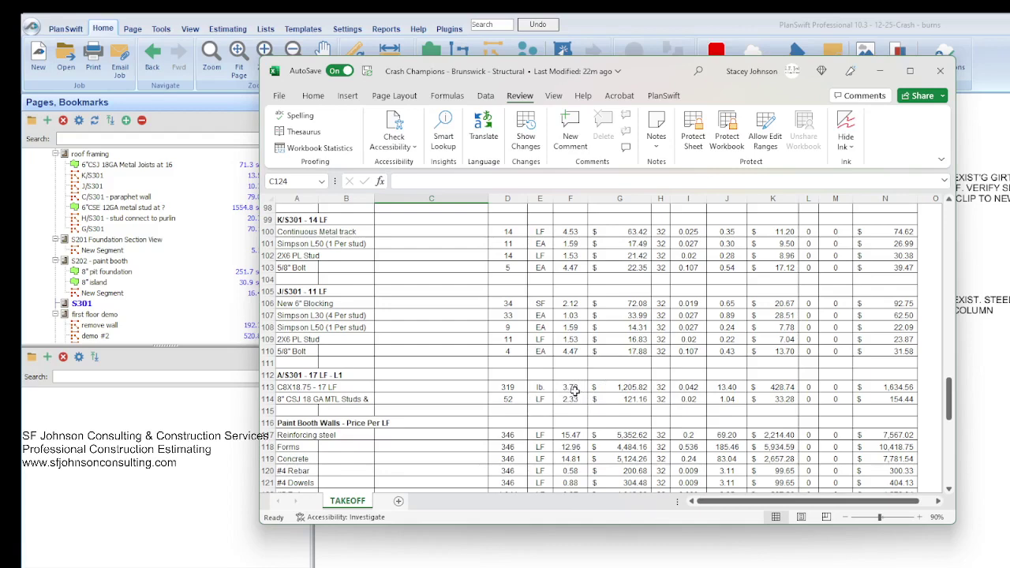
{"action": "scroll", "coordinate": [572, 385], "scroll_direction": "down", "scroll_amount": 1}
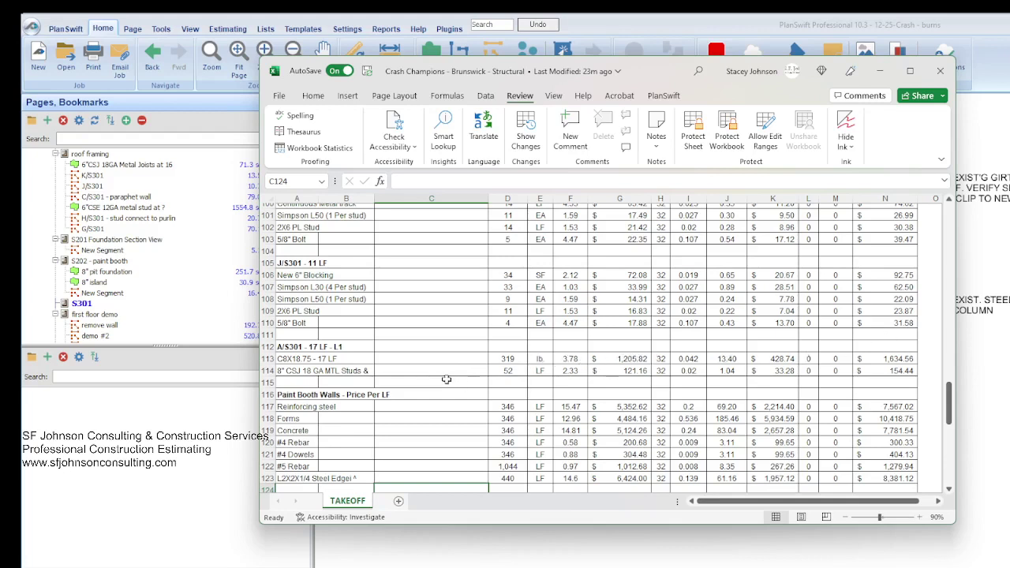
Inspect cells L113, I113, J113 and F113 of the C8X18.75 row under A/S301.
{"action": "left_click", "coordinate": [810, 359]}
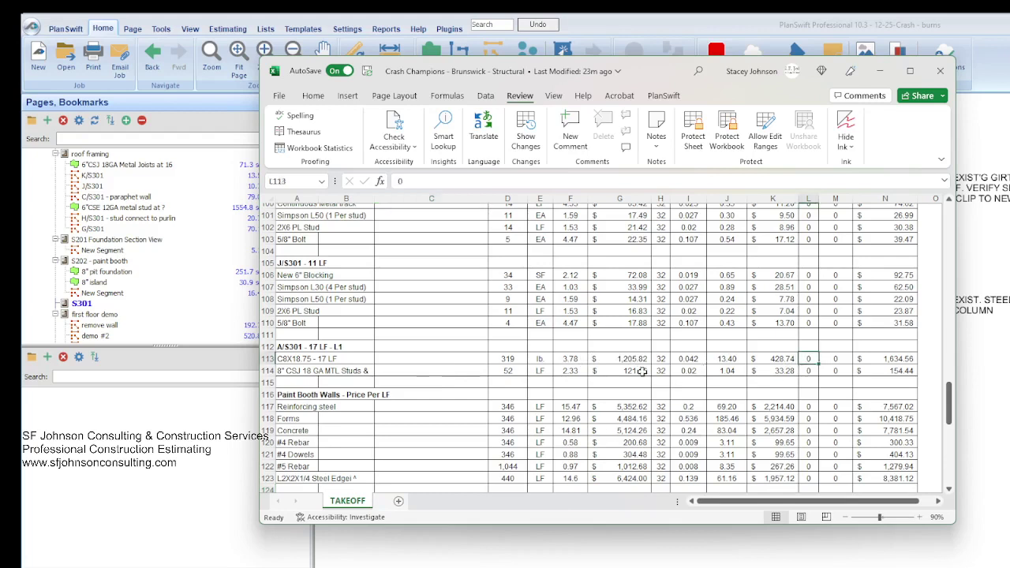
{"action": "left_click", "coordinate": [690, 358]}
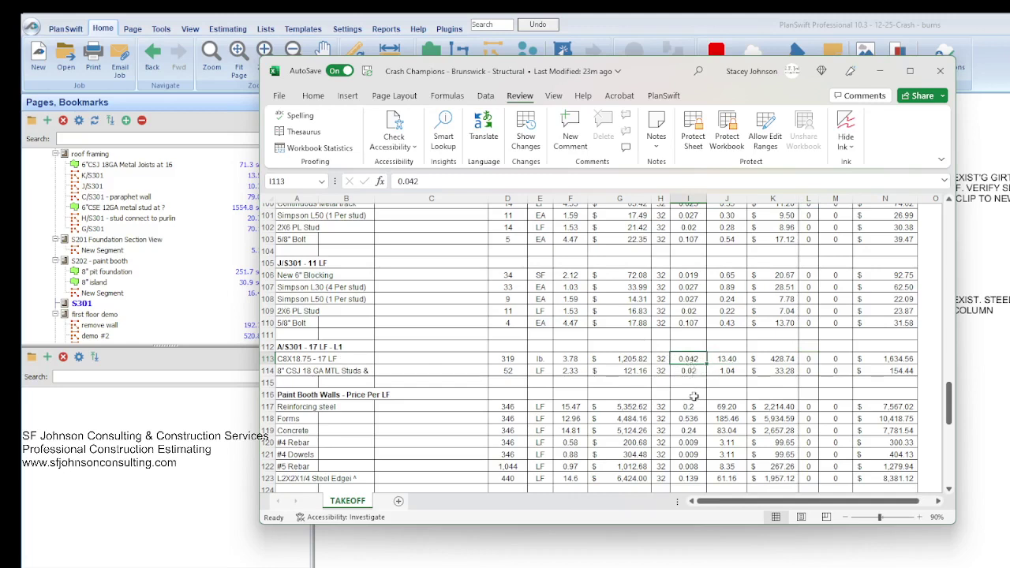
{"action": "left_click", "coordinate": [737, 359]}
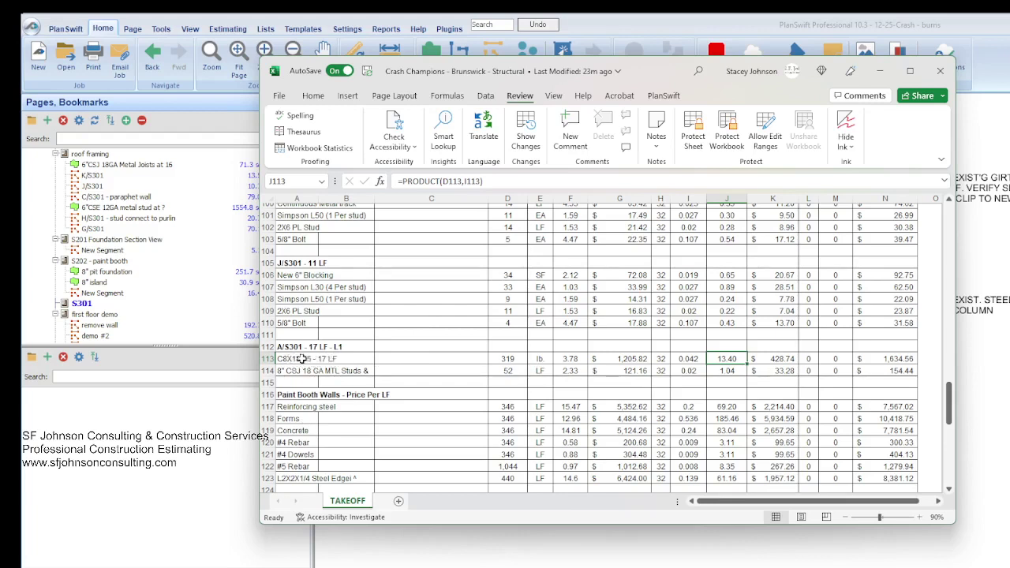
{"action": "left_click", "coordinate": [570, 358]}
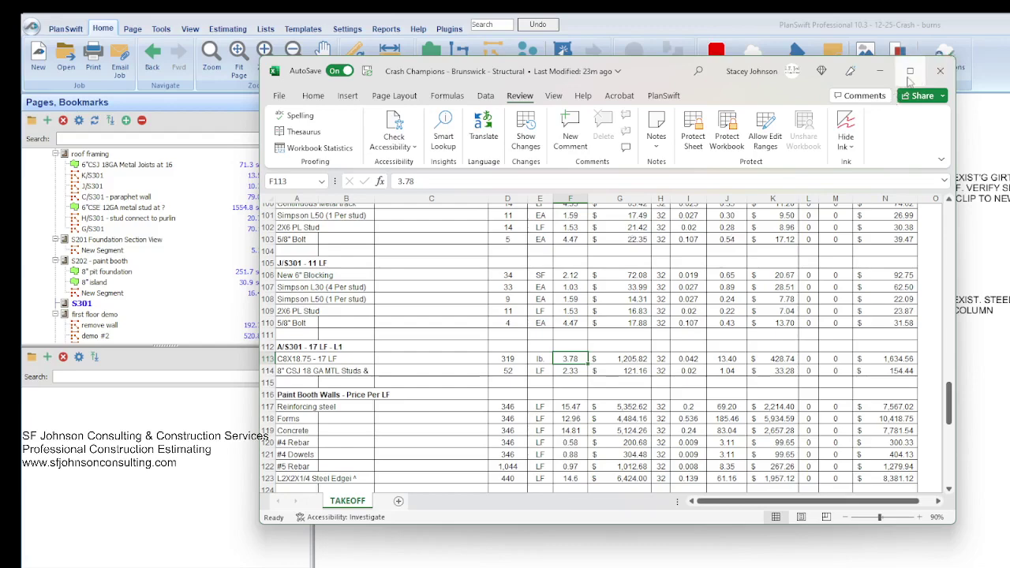
Maximize the workbook window and review the roof framing rows from C/S301 through J/S301.
{"action": "left_click", "coordinate": [911, 71]}
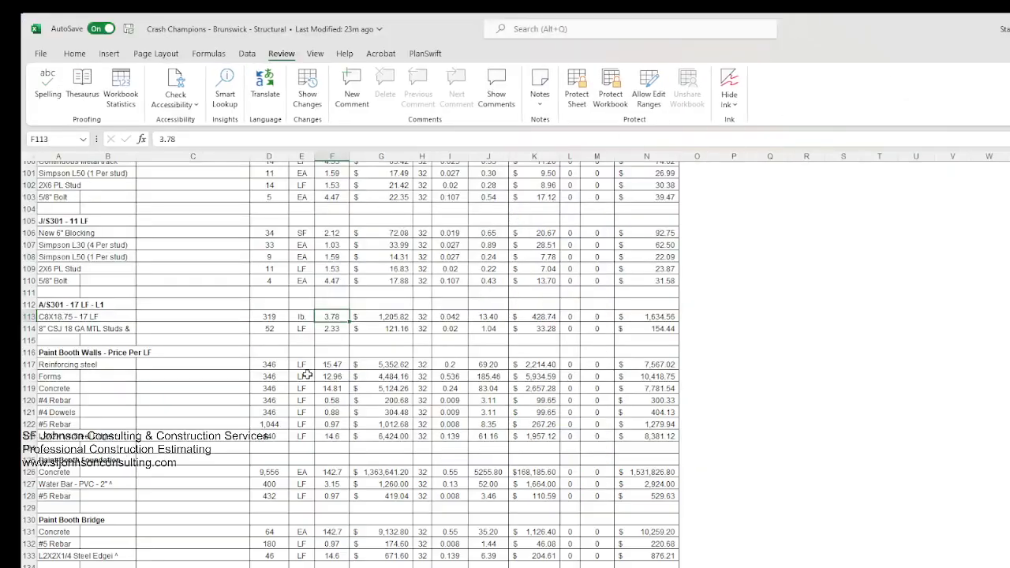
{"action": "scroll", "coordinate": [306, 375], "scroll_direction": "up", "scroll_amount": 8}
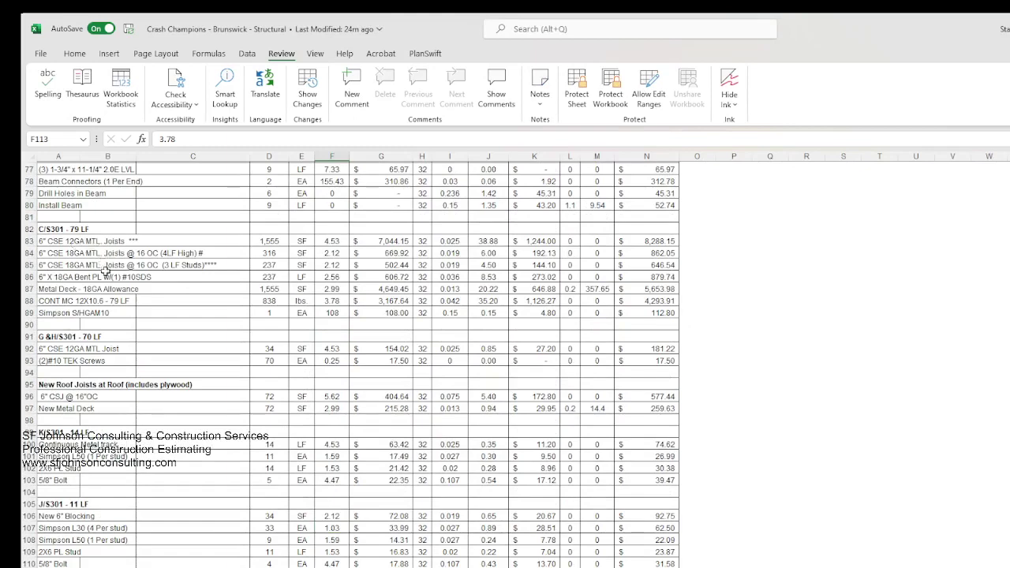
{"action": "scroll", "coordinate": [106, 271], "scroll_direction": "down", "scroll_amount": 2}
{"action": "scroll", "coordinate": [216, 231], "scroll_direction": "up", "scroll_amount": 2}
{"action": "scroll", "coordinate": [285, 417], "scroll_direction": "down", "scroll_amount": 5}
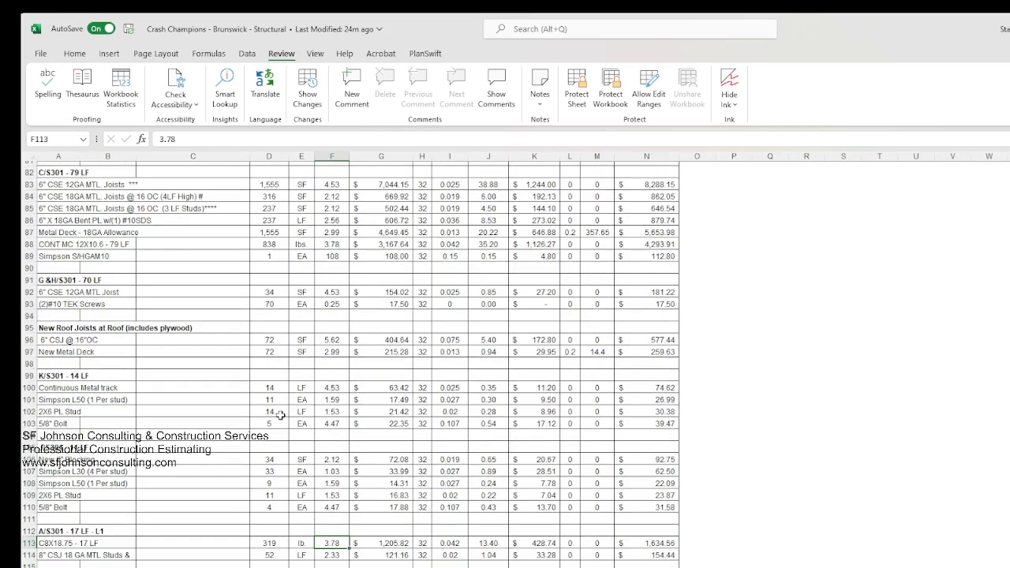
Review the paint booth walls, foundation and bridge rows through the bid subtotal, and return to the C/S301 rows.
{"action": "scroll", "coordinate": [285, 417], "scroll_direction": "down", "scroll_amount": 2}
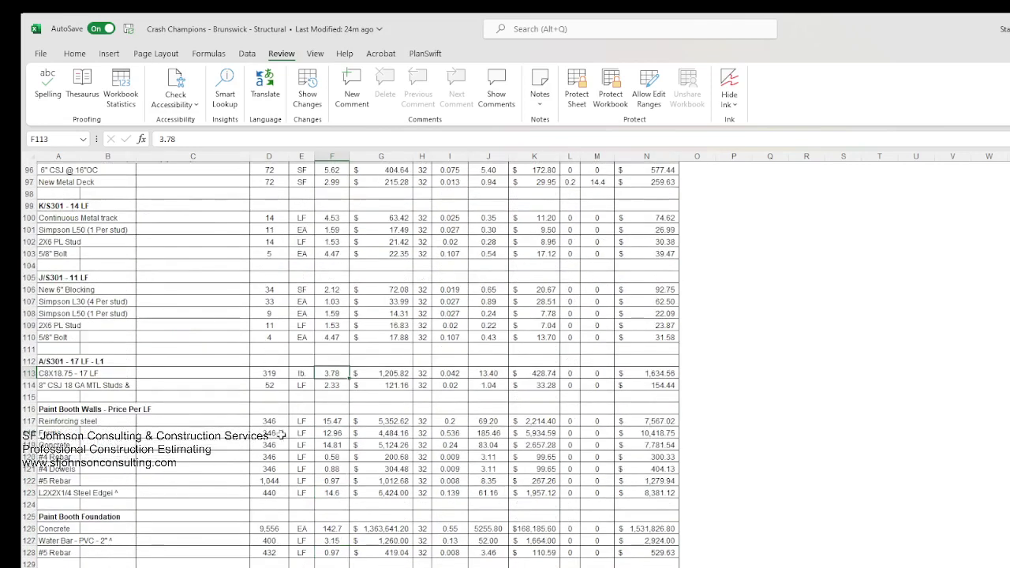
{"action": "scroll", "coordinate": [330, 444], "scroll_direction": "down", "scroll_amount": 4}
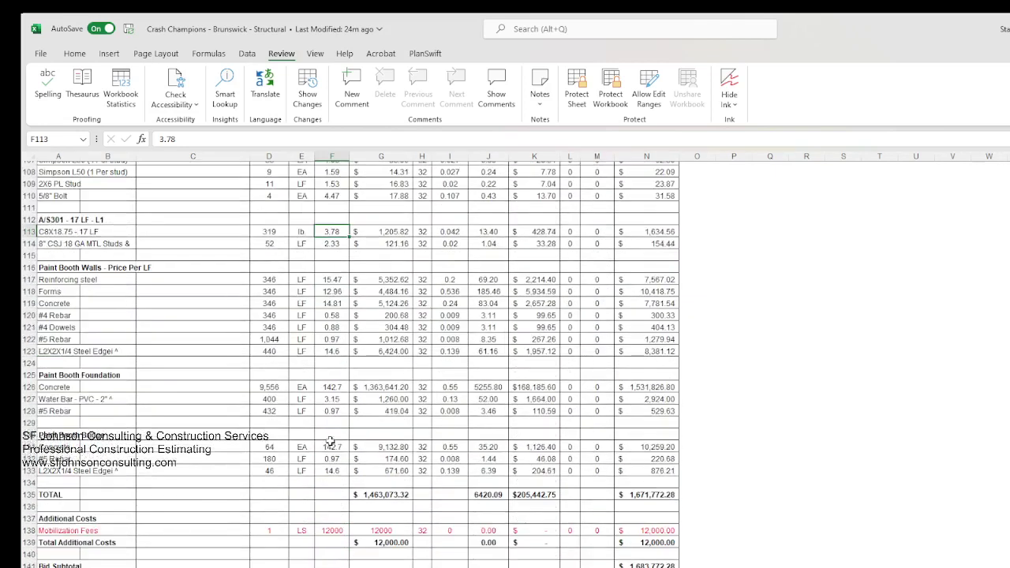
{"action": "scroll", "coordinate": [337, 445], "scroll_direction": "down", "scroll_amount": 1}
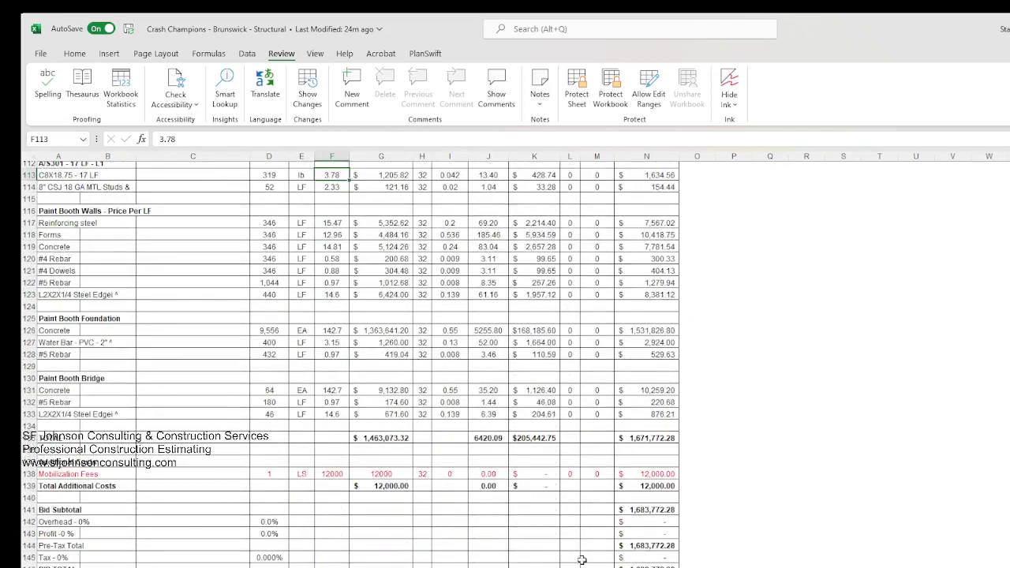
{"action": "scroll", "coordinate": [663, 552], "scroll_direction": "up", "scroll_amount": 3}
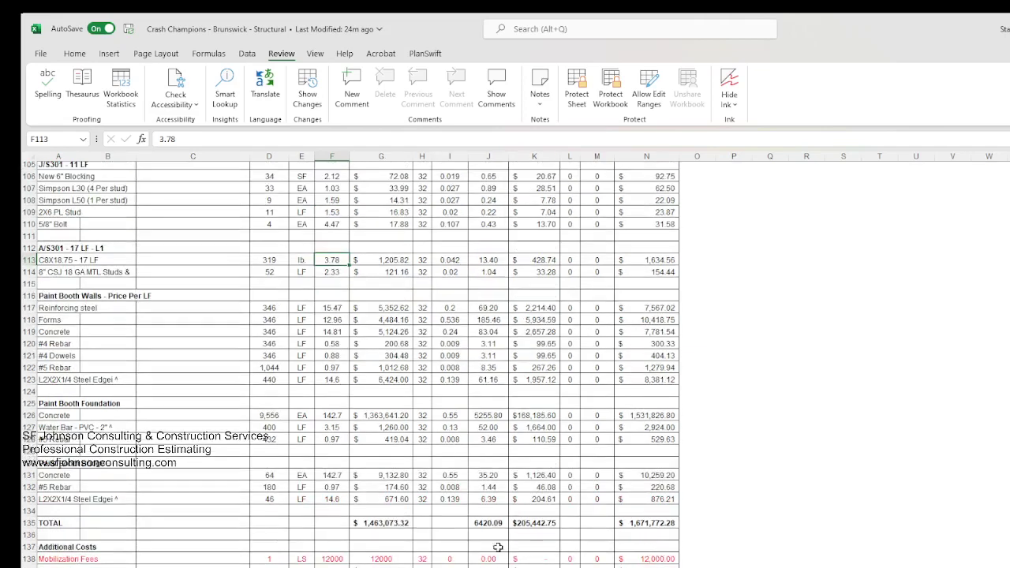
{"action": "scroll", "coordinate": [498, 547], "scroll_direction": "up", "scroll_amount": 9}
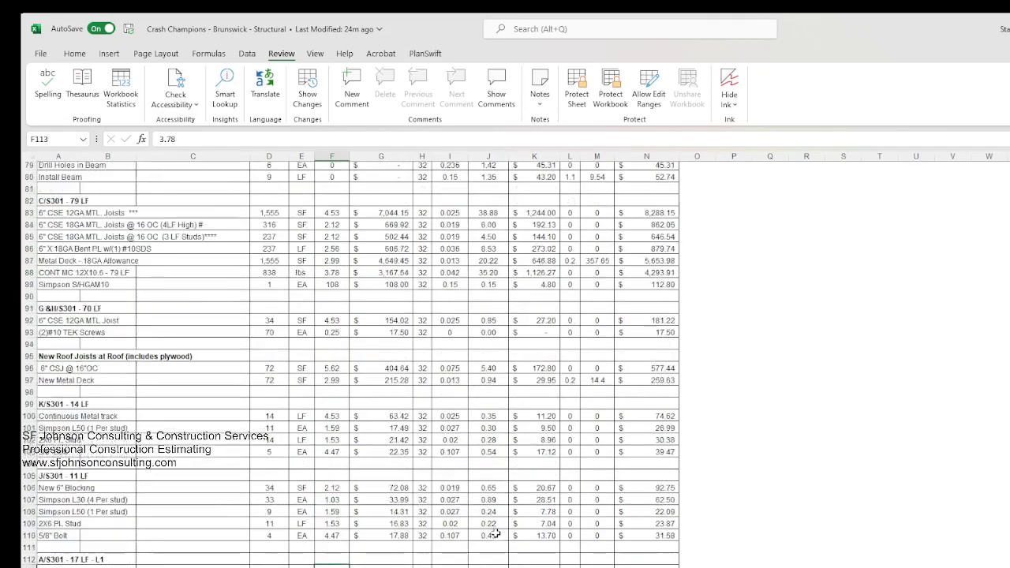
{"action": "scroll", "coordinate": [495, 534], "scroll_direction": "up", "scroll_amount": 1}
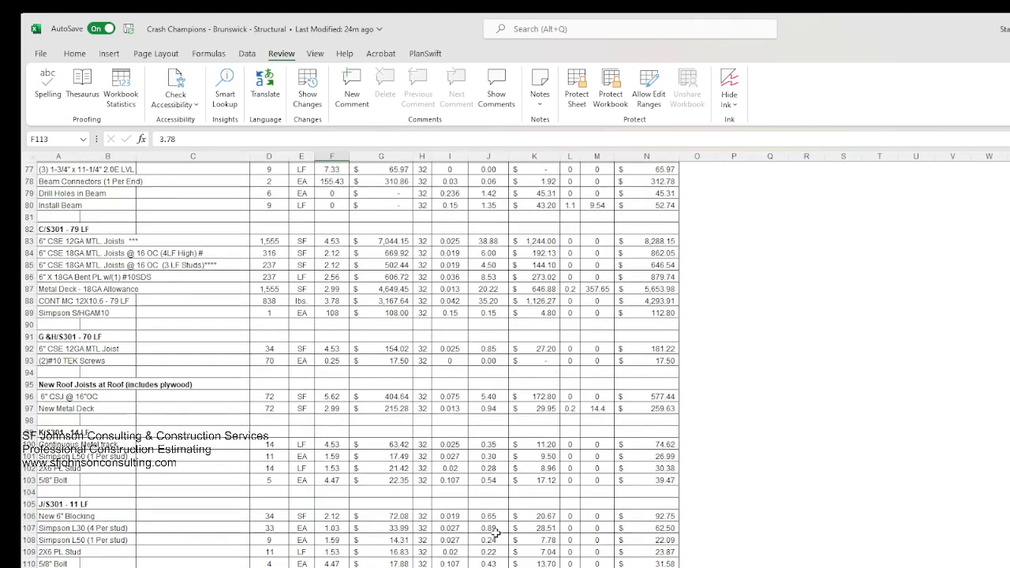